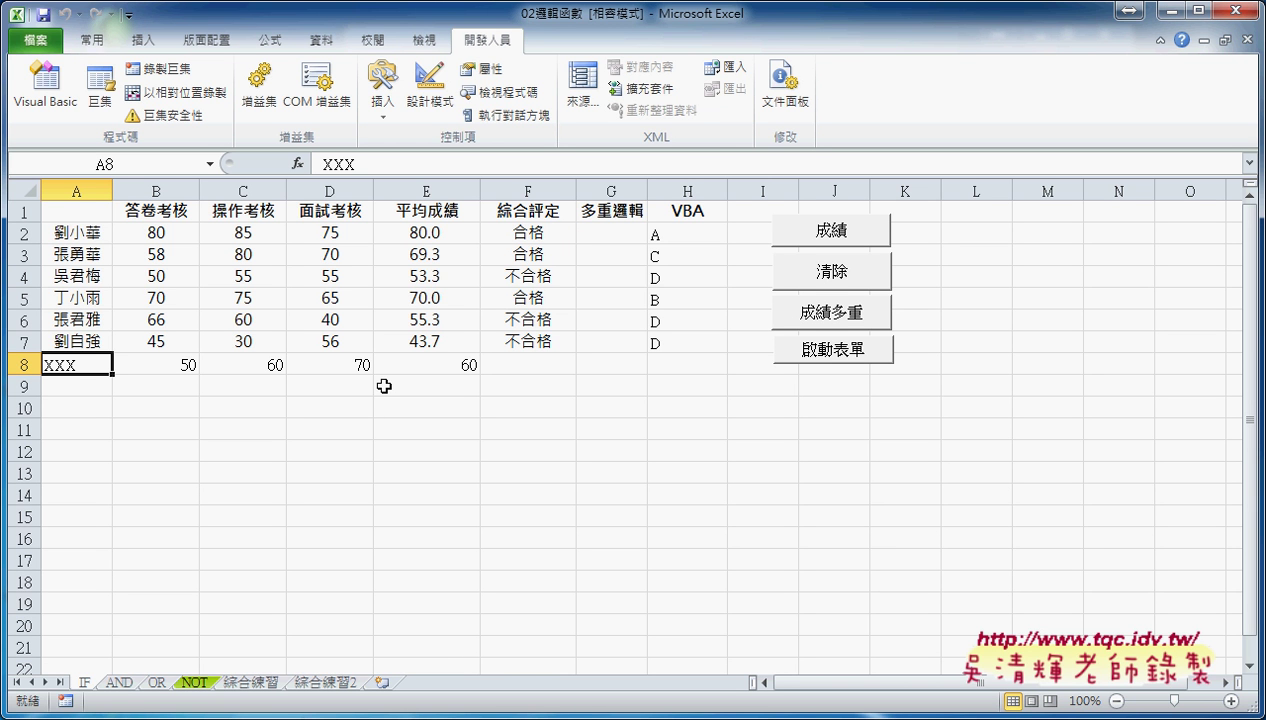
Open the Visual Basic editor from Excel, showing the home form's design.
{"action": "left_click", "coordinate": [56, 105]}
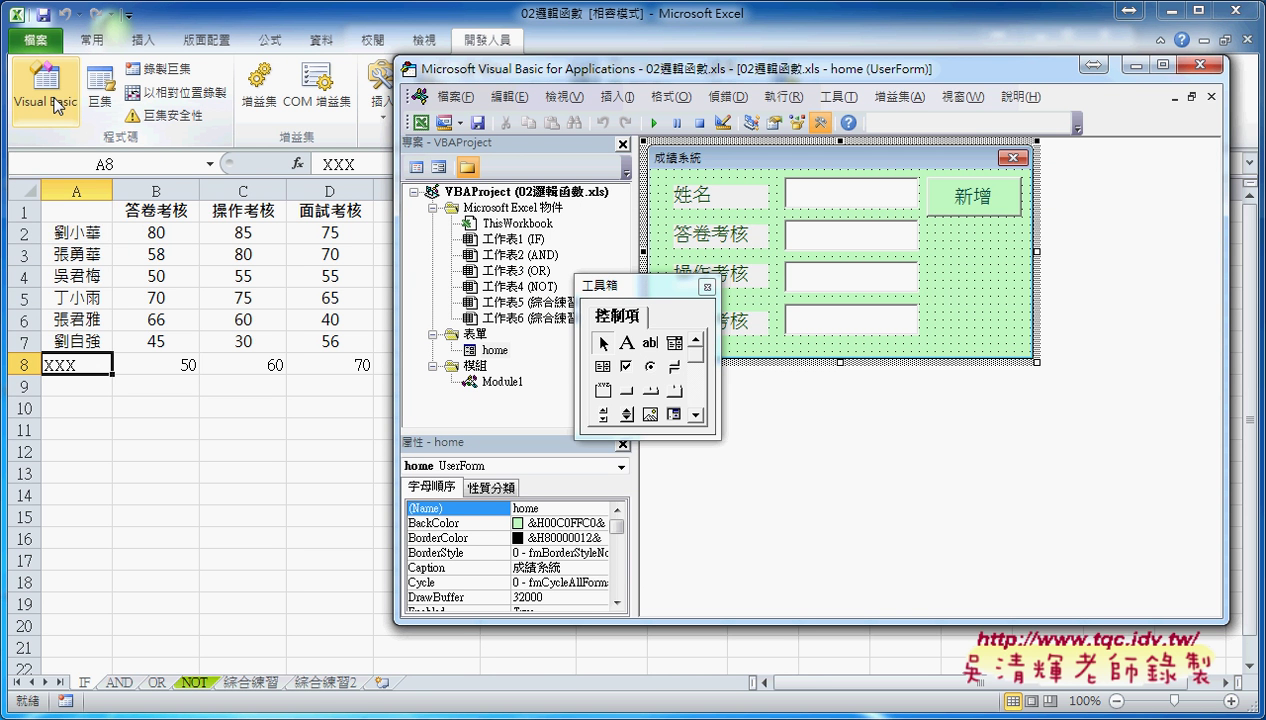
Shift the editor and Toolbox aside, then close the home form designer to reveal Module1.
{"action": "left_click_drag", "start_coordinate": [485, 78], "coordinate": [247, 79]}
{"action": "left_click_drag", "start_coordinate": [635, 294], "coordinate": [903, 302]}
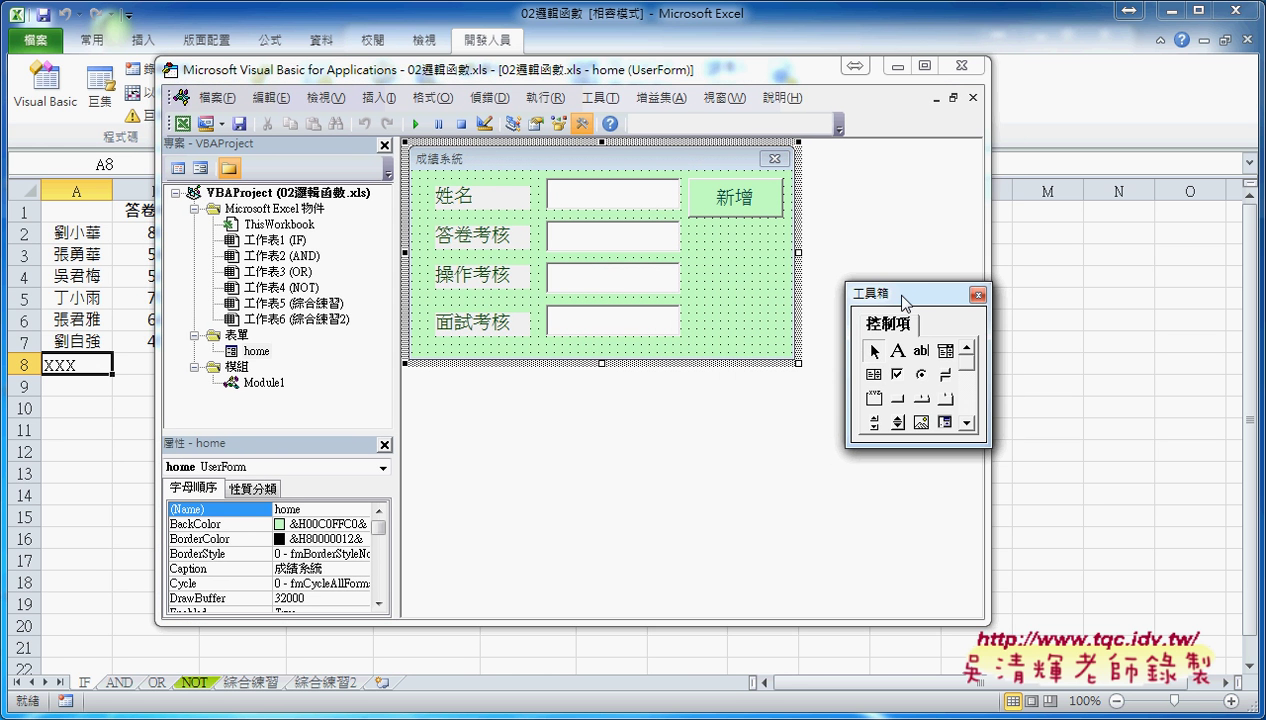
{"action": "left_click", "coordinate": [972, 97]}
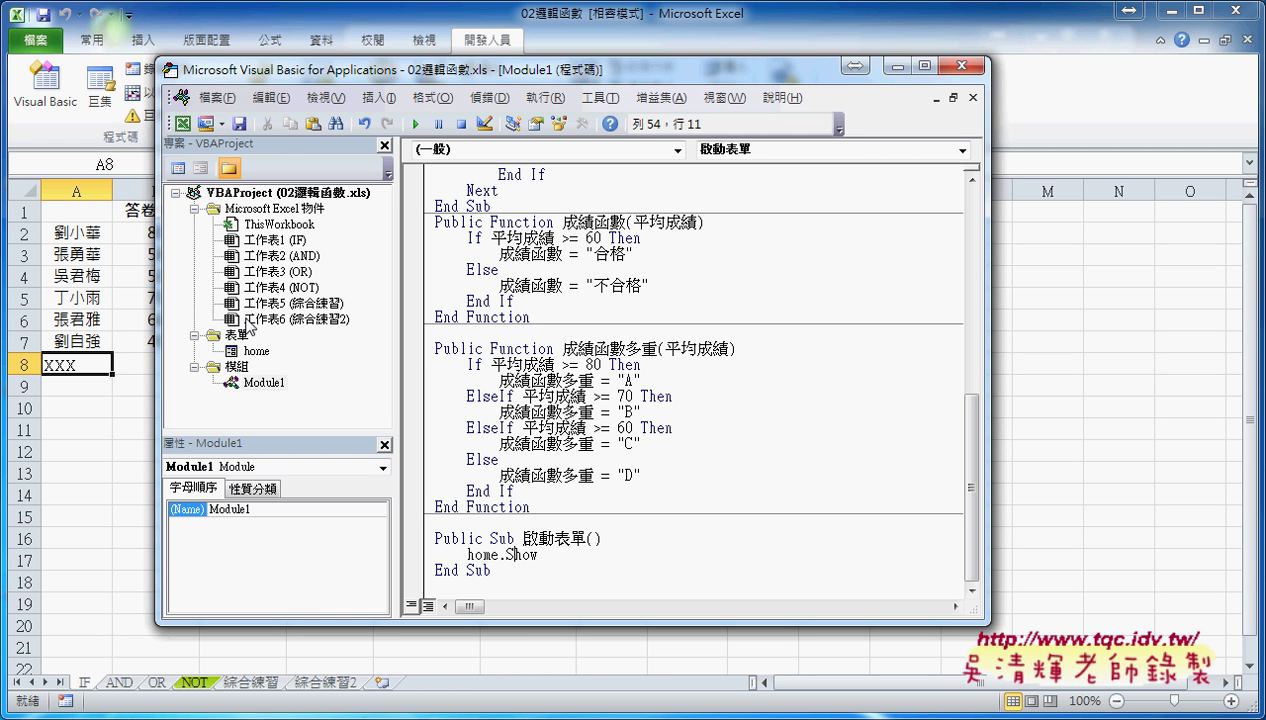
Insert a new blank UserForm via ThisWorkbook's Insert > UserForm menu.
{"action": "right_click", "coordinate": [259, 230]}
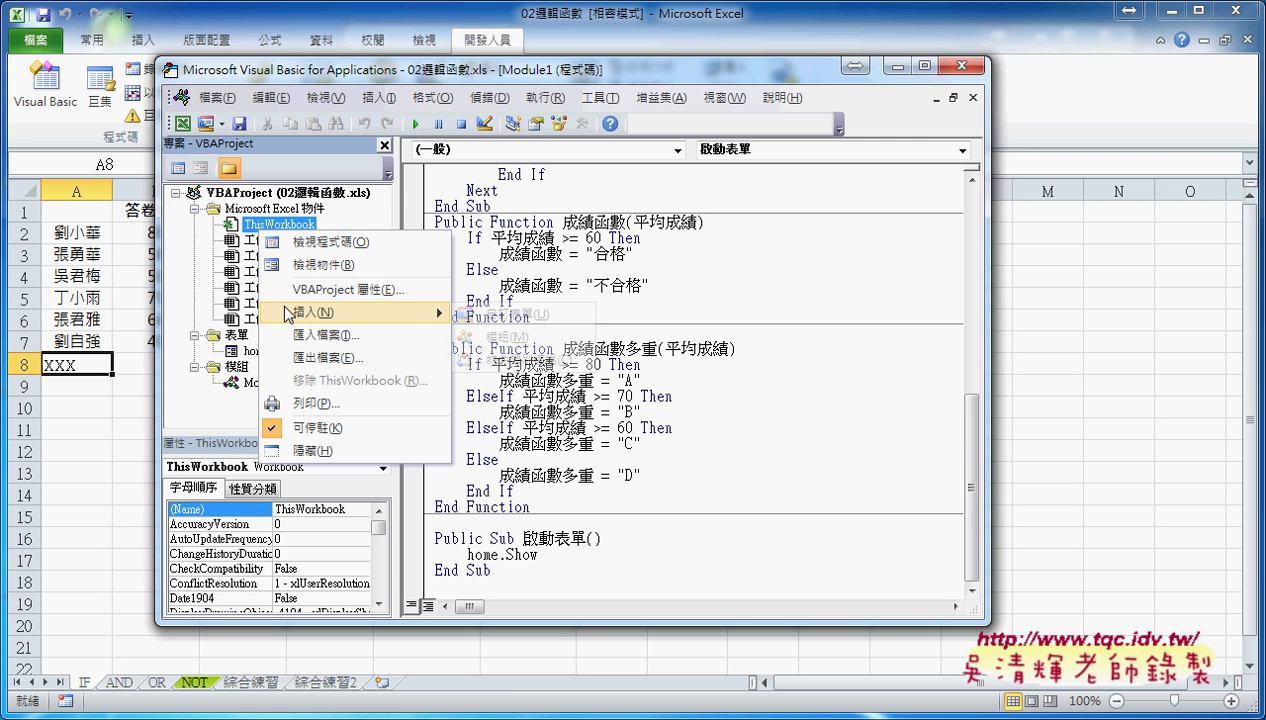
{"action": "mouse_move", "coordinate": [350, 313]}
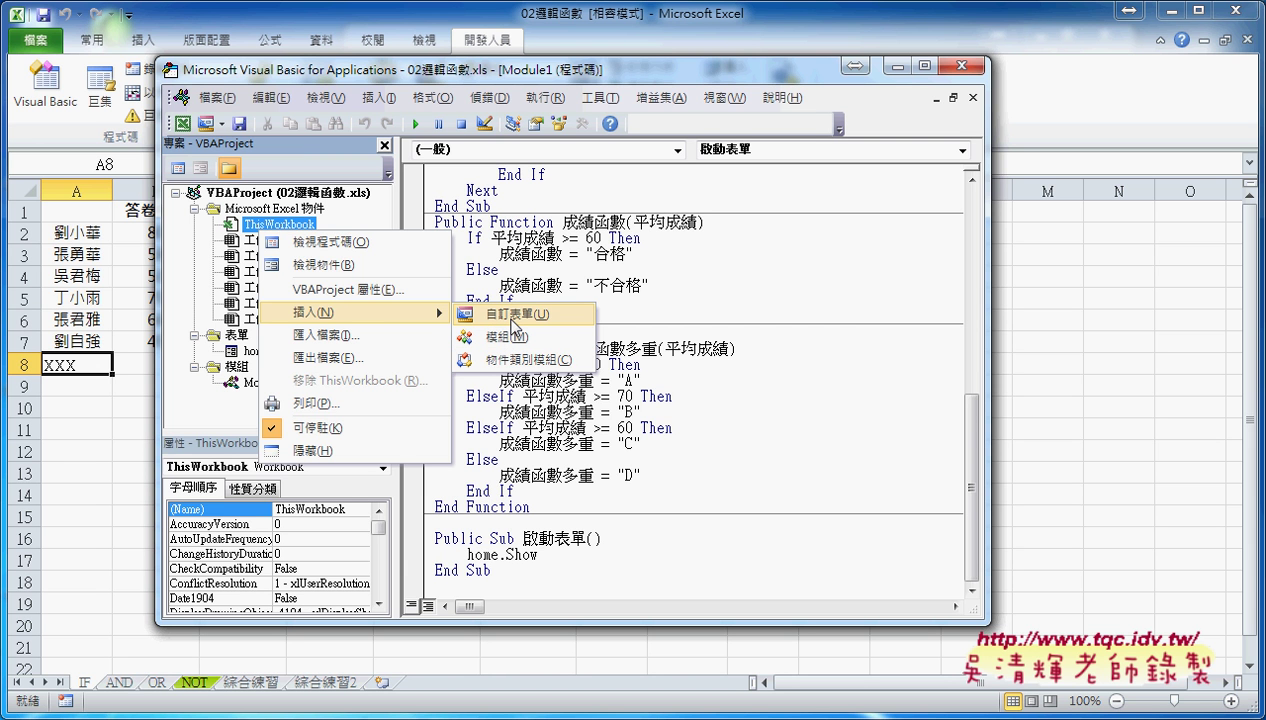
{"action": "left_click", "coordinate": [514, 314]}
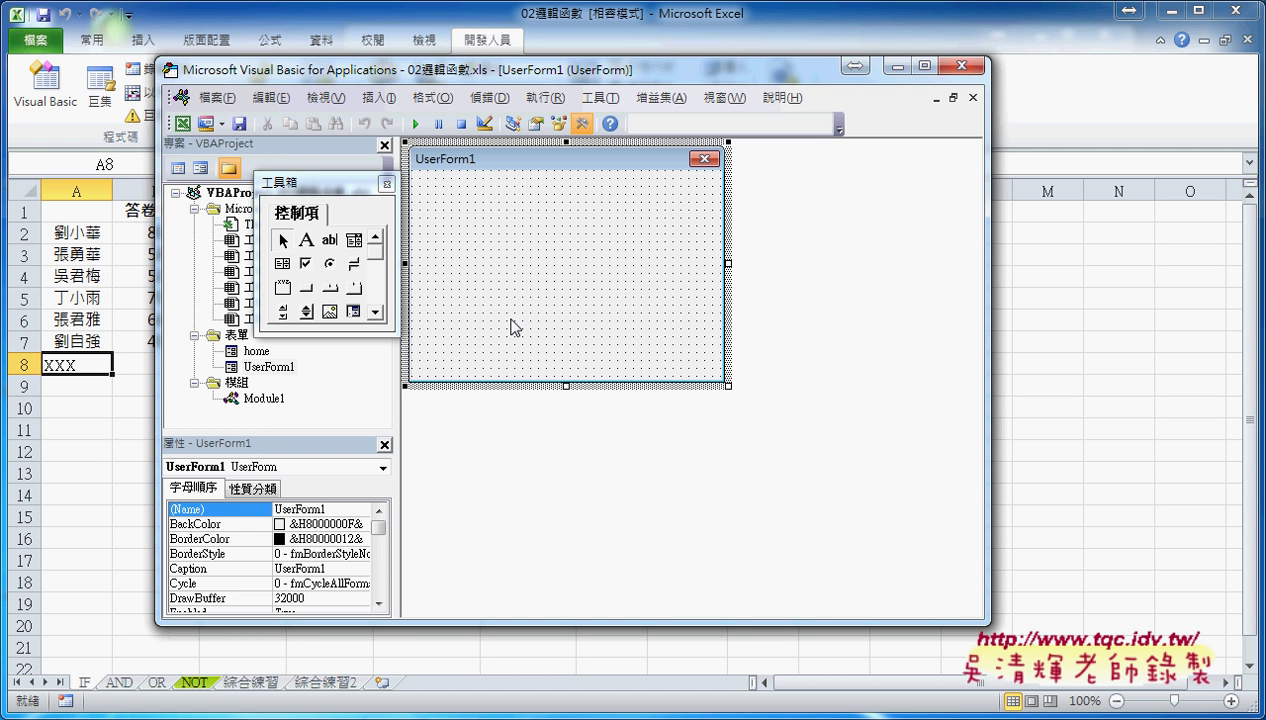
{"action": "mouse_move", "coordinate": [285, 184]}
{"action": "left_mouse_down"}
{"action": "mouse_move", "coordinate": [318, 190]}
{"action": "mouse_move", "coordinate": [293, 185]}
{"action": "left_mouse_up"}
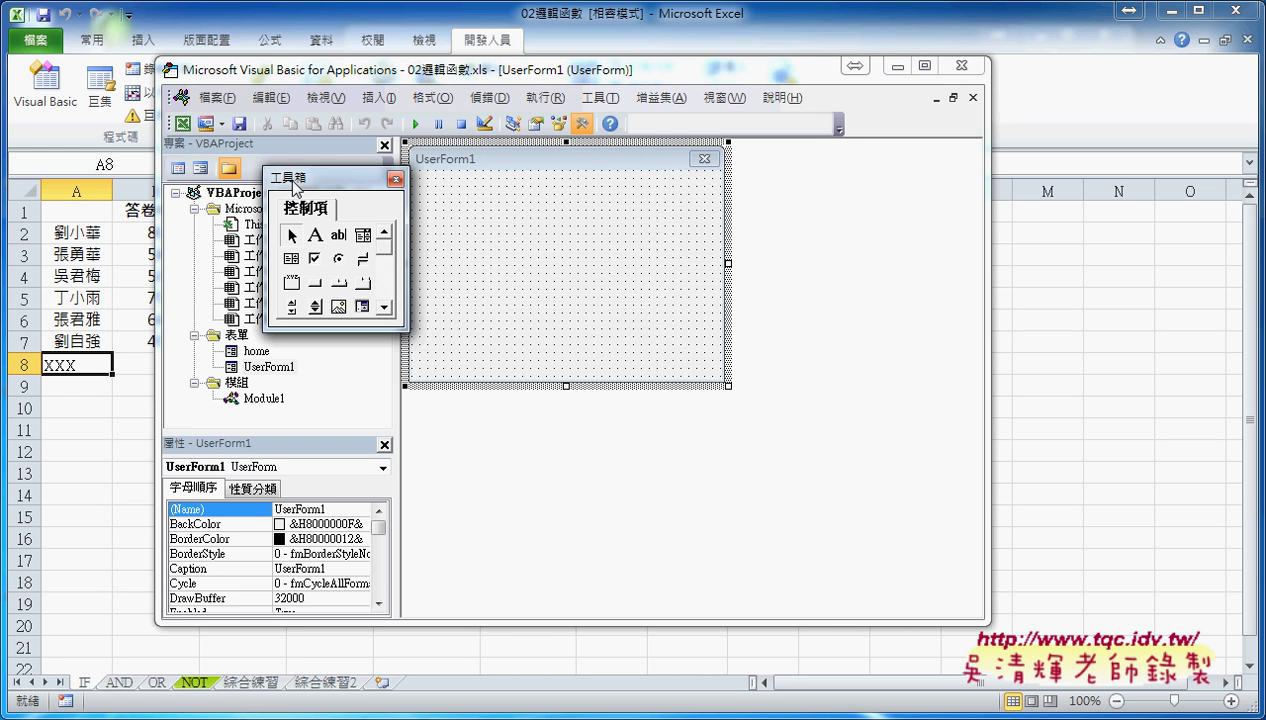
{"action": "mouse_move", "coordinate": [293, 185]}
{"action": "left_mouse_down"}
{"action": "mouse_move", "coordinate": [771, 184]}
{"action": "mouse_move", "coordinate": [264, 172]}
{"action": "left_mouse_up"}
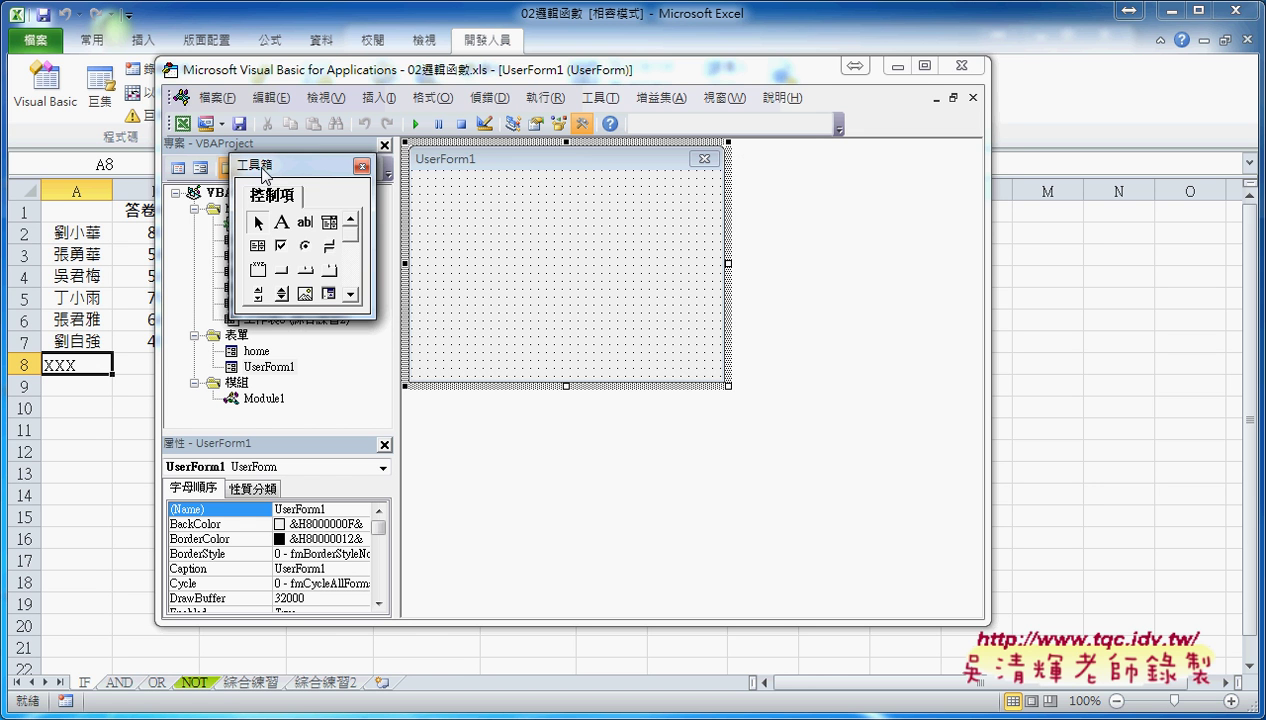
{"action": "left_click", "coordinate": [361, 167]}
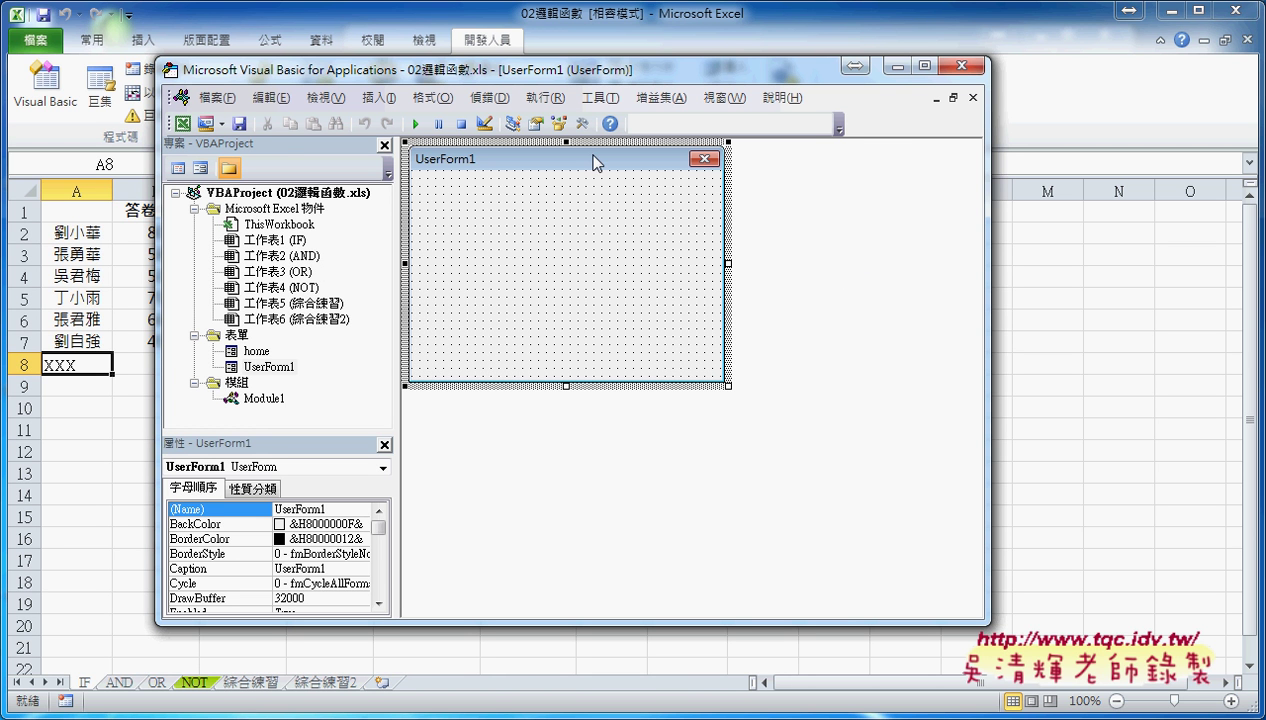
{"action": "left_click", "coordinate": [582, 124]}
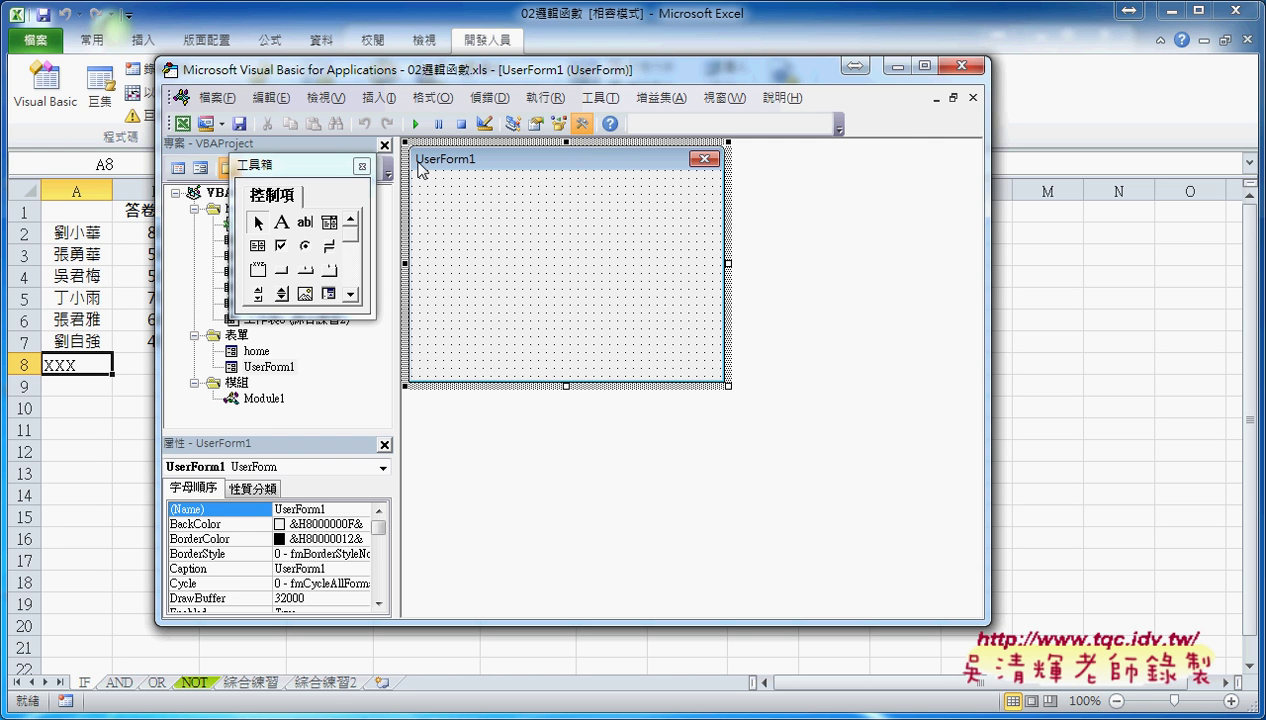
{"action": "left_click", "coordinate": [362, 165]}
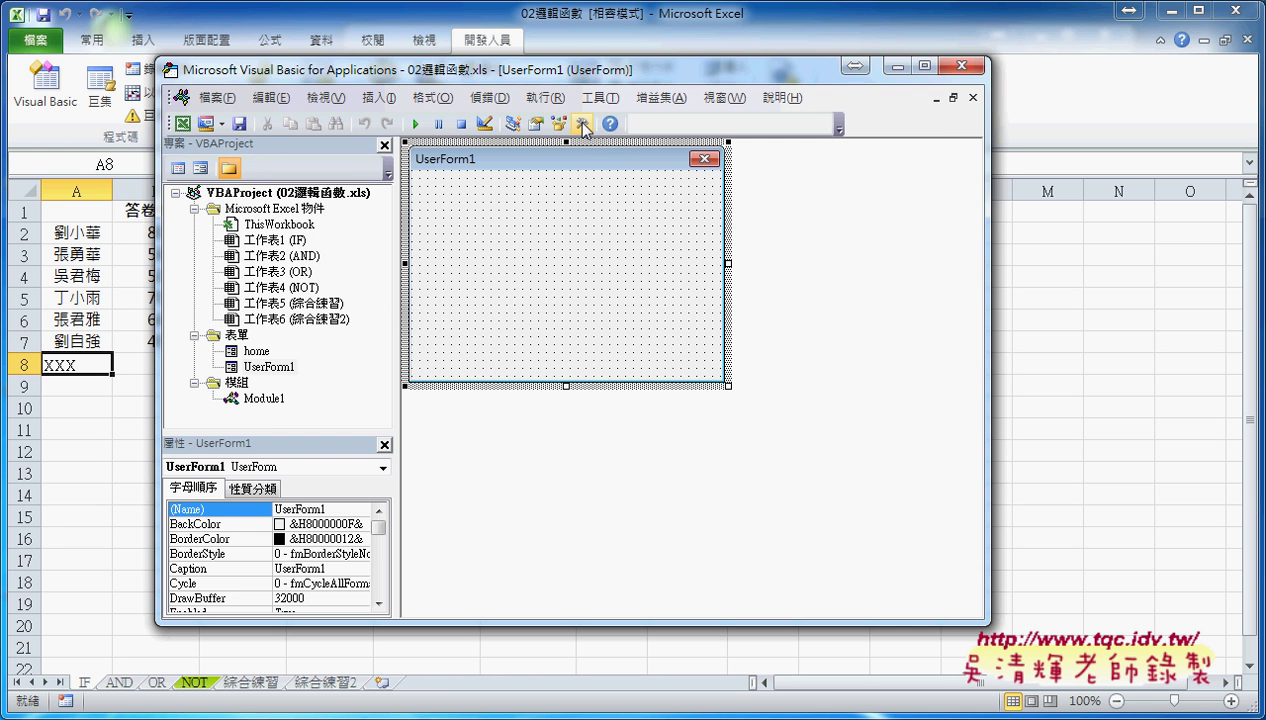
{"action": "left_click", "coordinate": [330, 100]}
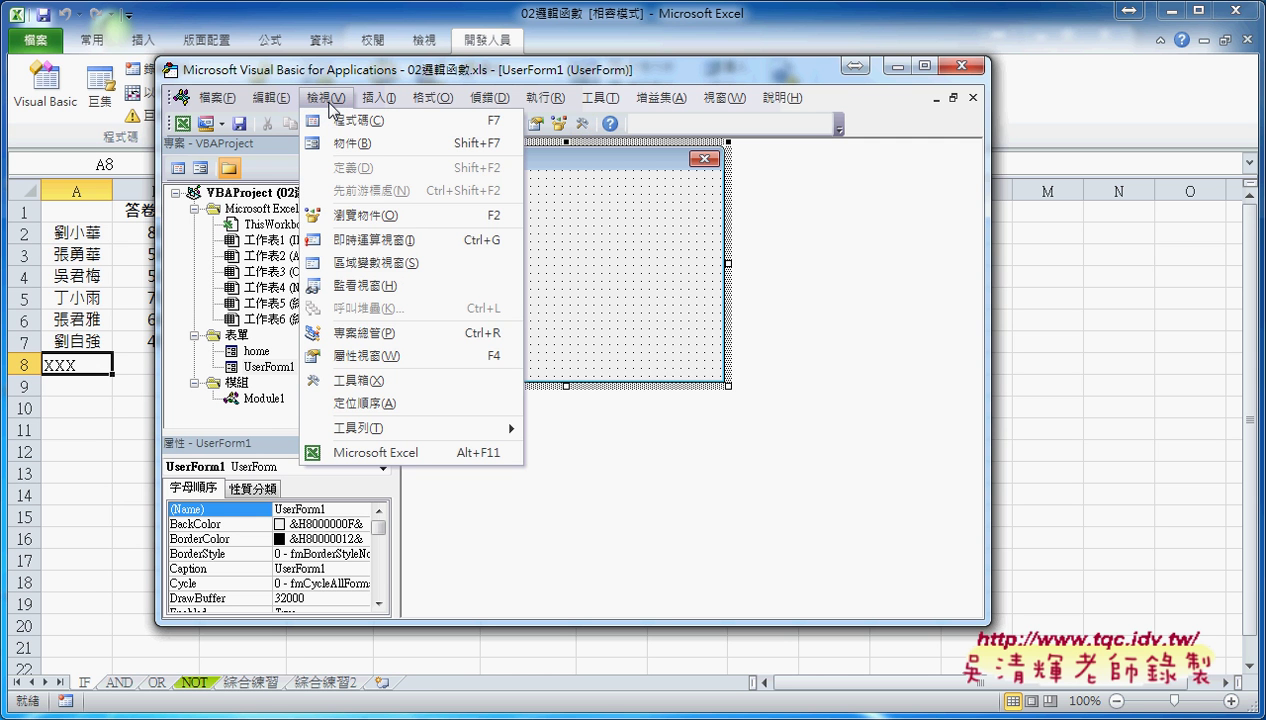
{"action": "left_click", "coordinate": [355, 378]}
{"action": "left_click_drag", "start_coordinate": [305, 167], "coordinate": [838, 172]}
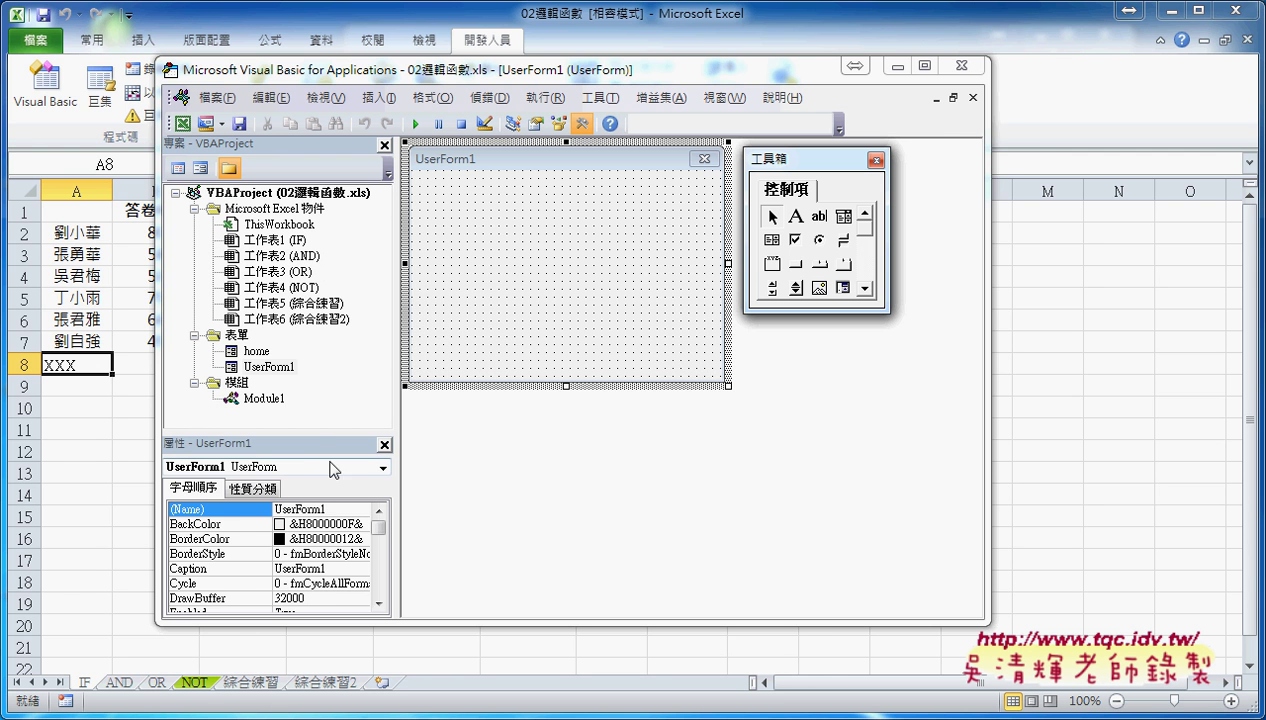
{"action": "left_click_drag", "start_coordinate": [314, 431], "coordinate": [300, 410]}
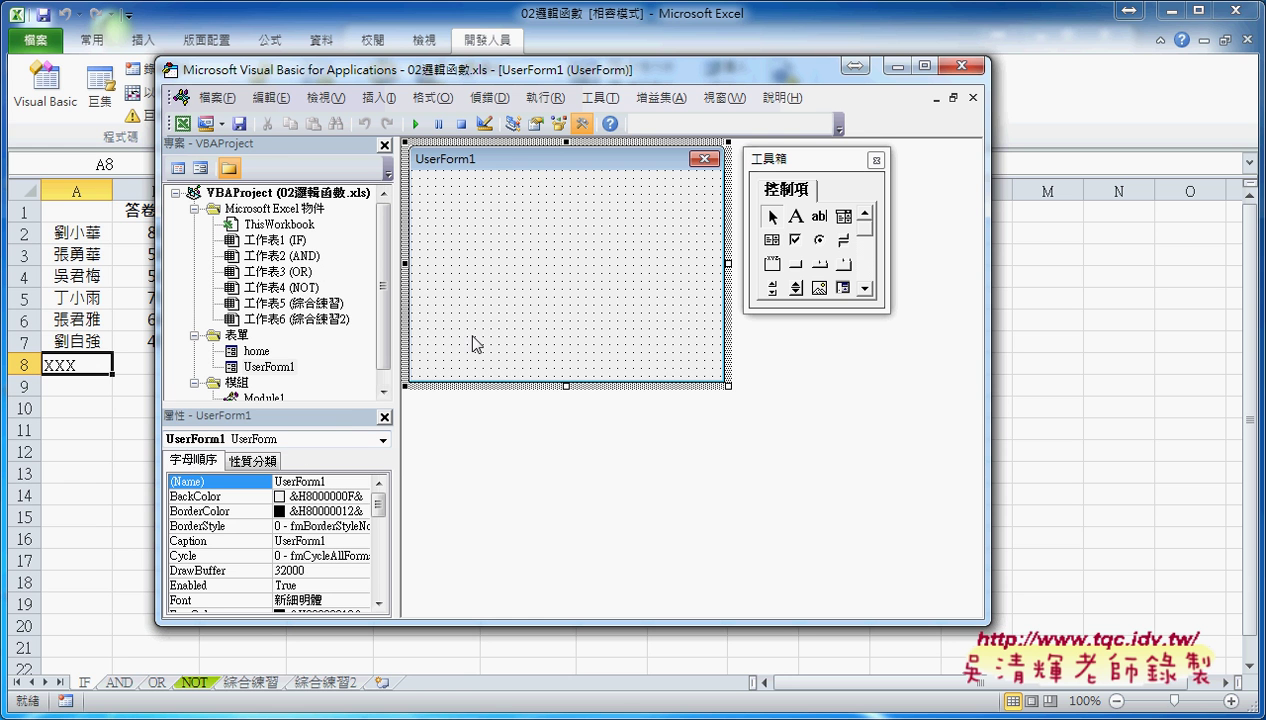
{"action": "left_click", "coordinate": [384, 417]}
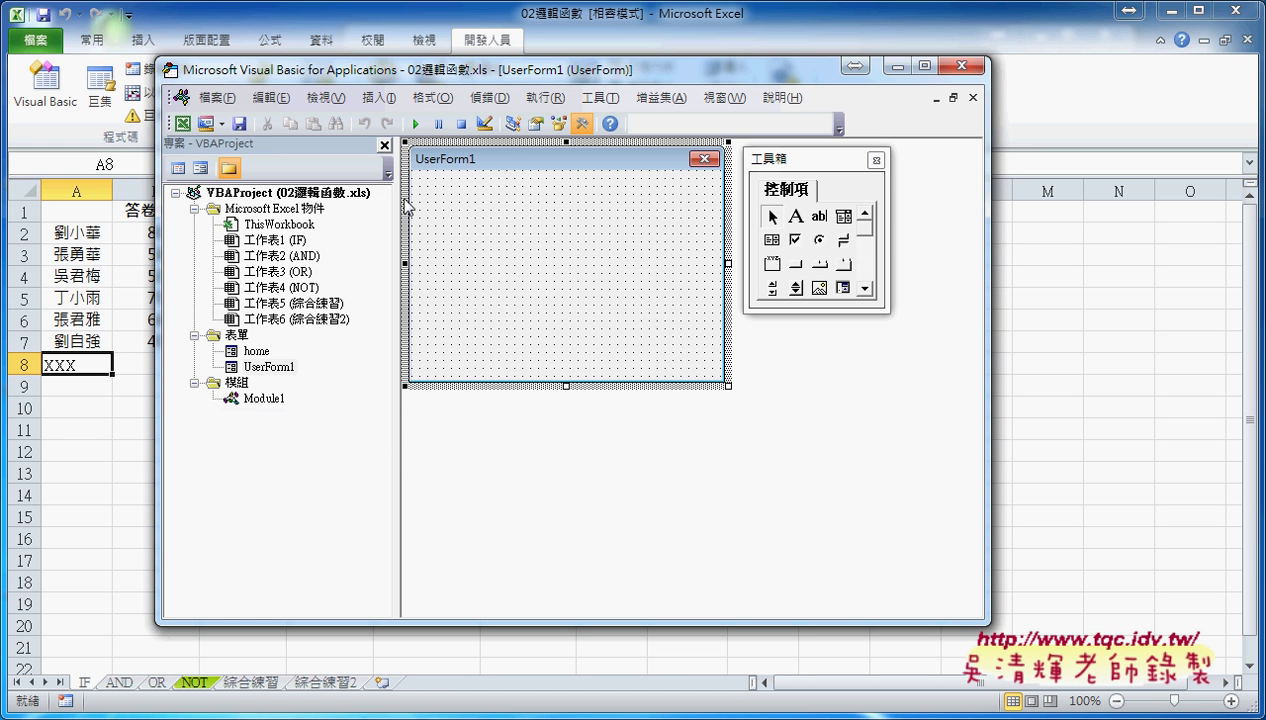
{"action": "left_click", "coordinate": [326, 98]}
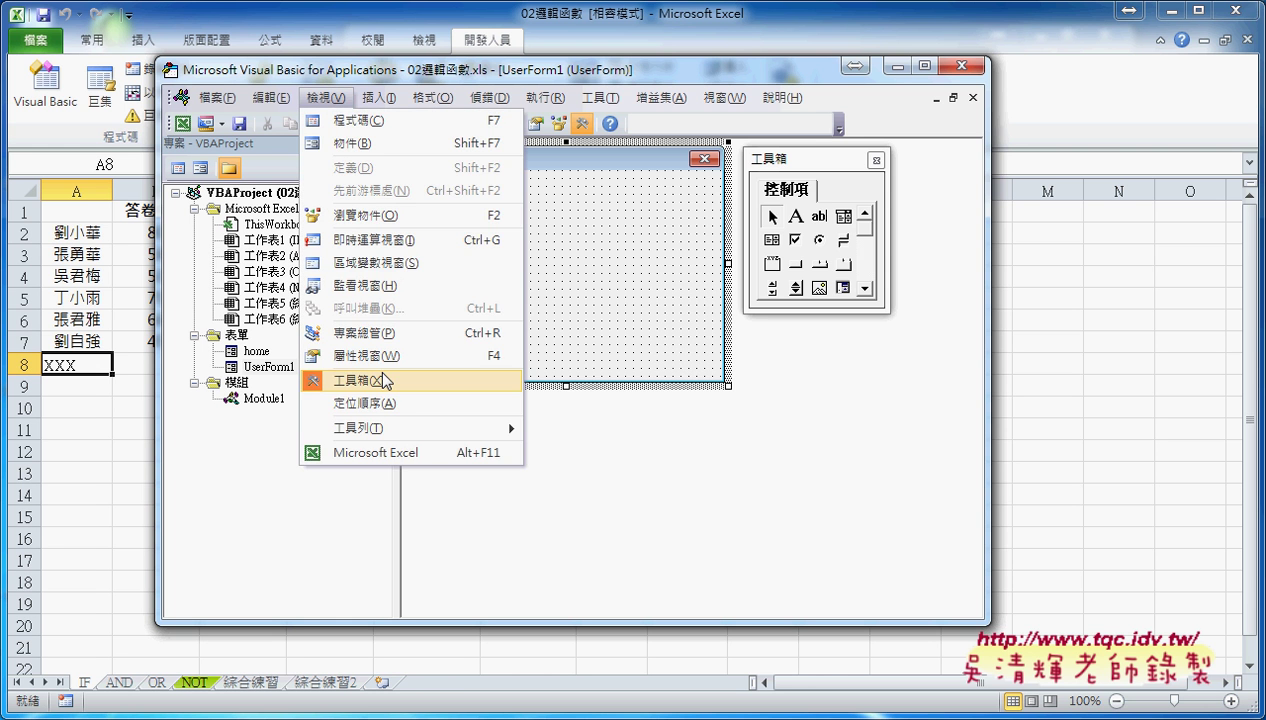
{"action": "left_click", "coordinate": [376, 356]}
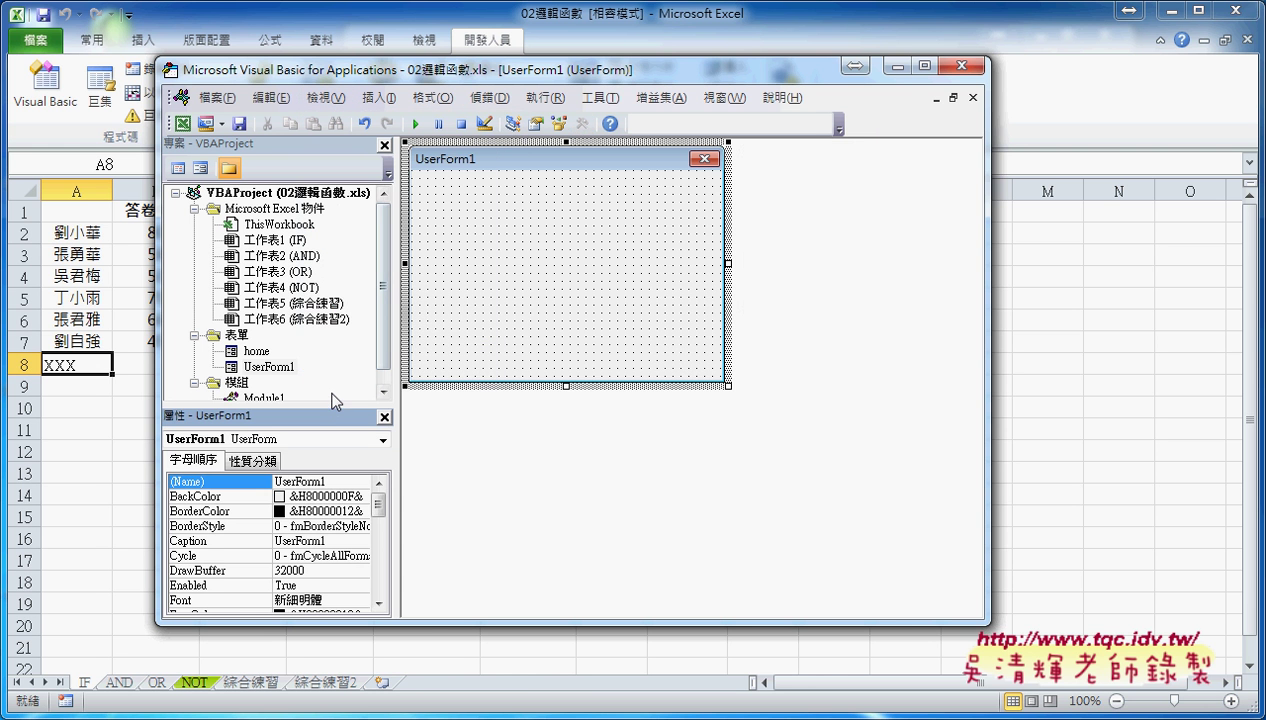
Change the form's (Name) property from UserForm1 to home2.
{"action": "mouse_move", "coordinate": [330, 406]}
{"action": "left_mouse_down"}
{"action": "mouse_move", "coordinate": [330, 447]}
{"action": "mouse_move", "coordinate": [340, 398]}
{"action": "left_mouse_up"}
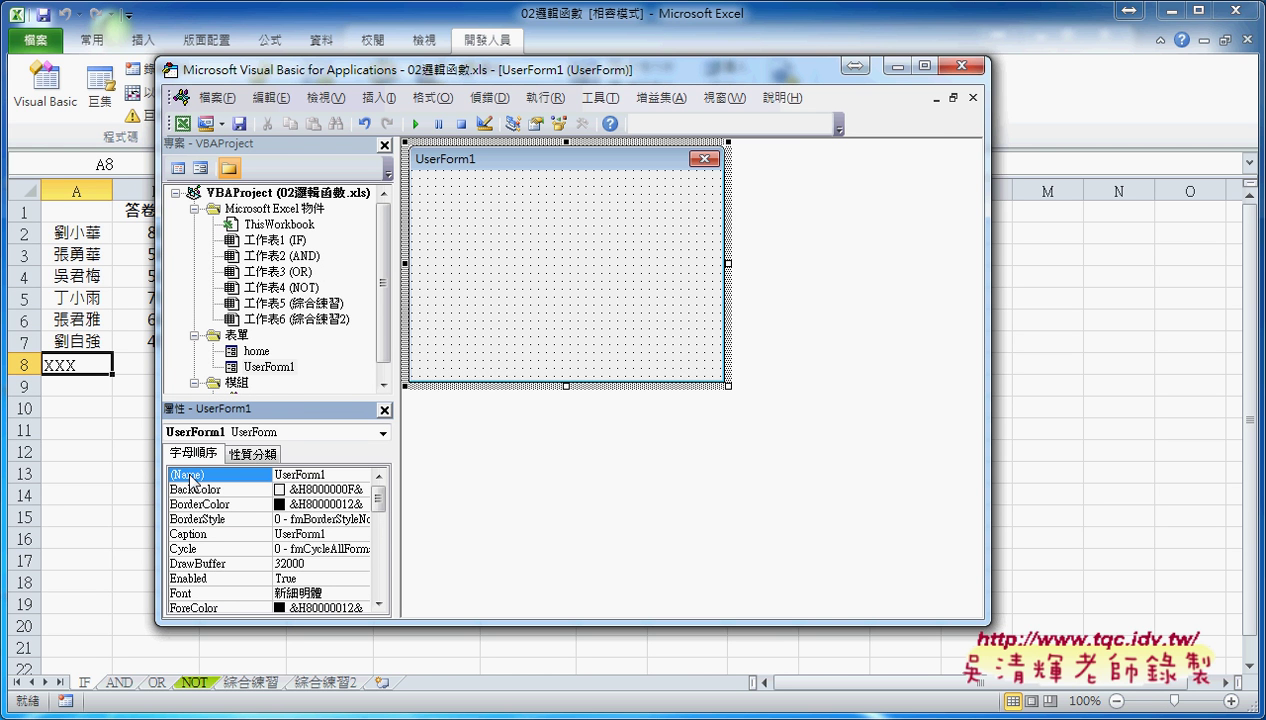
{"action": "left_click_drag", "start_coordinate": [328, 474], "coordinate": [275, 474]}
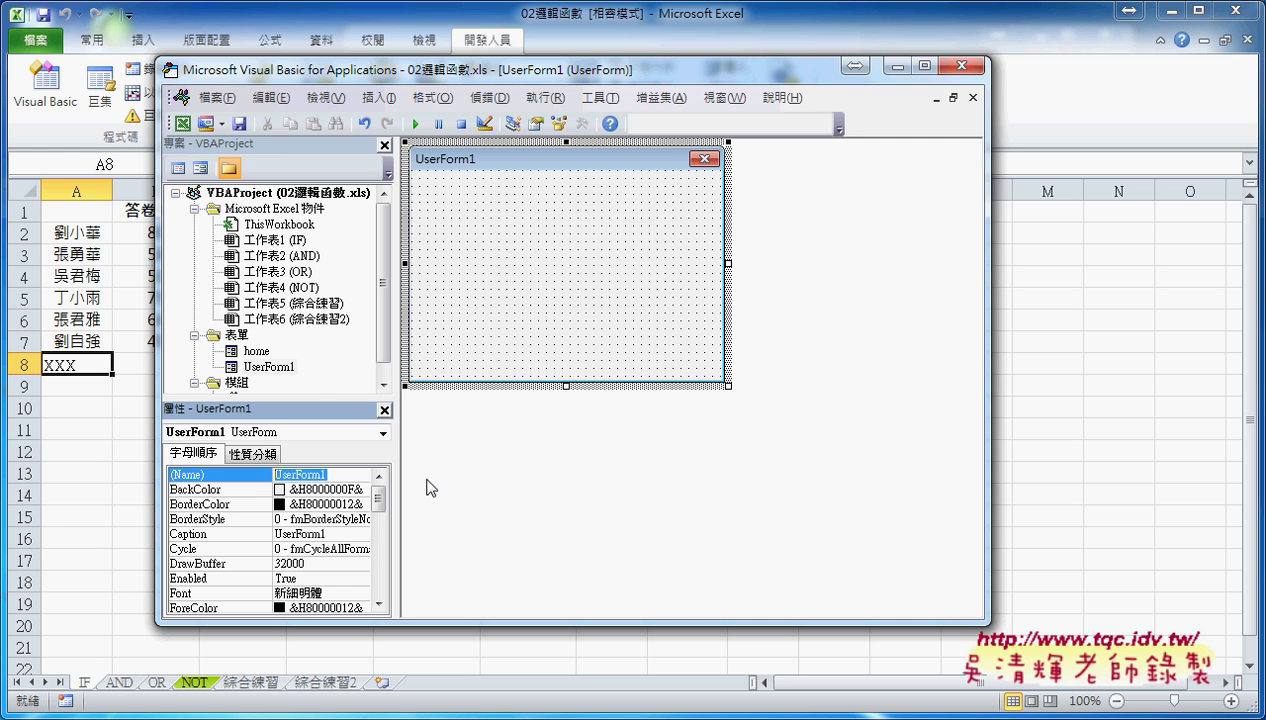
{"action": "type", "text": "ho"}
{"action": "type", "text": "me"}
{"action": "type", "text": "2"}
{"action": "key", "text": "Return"}
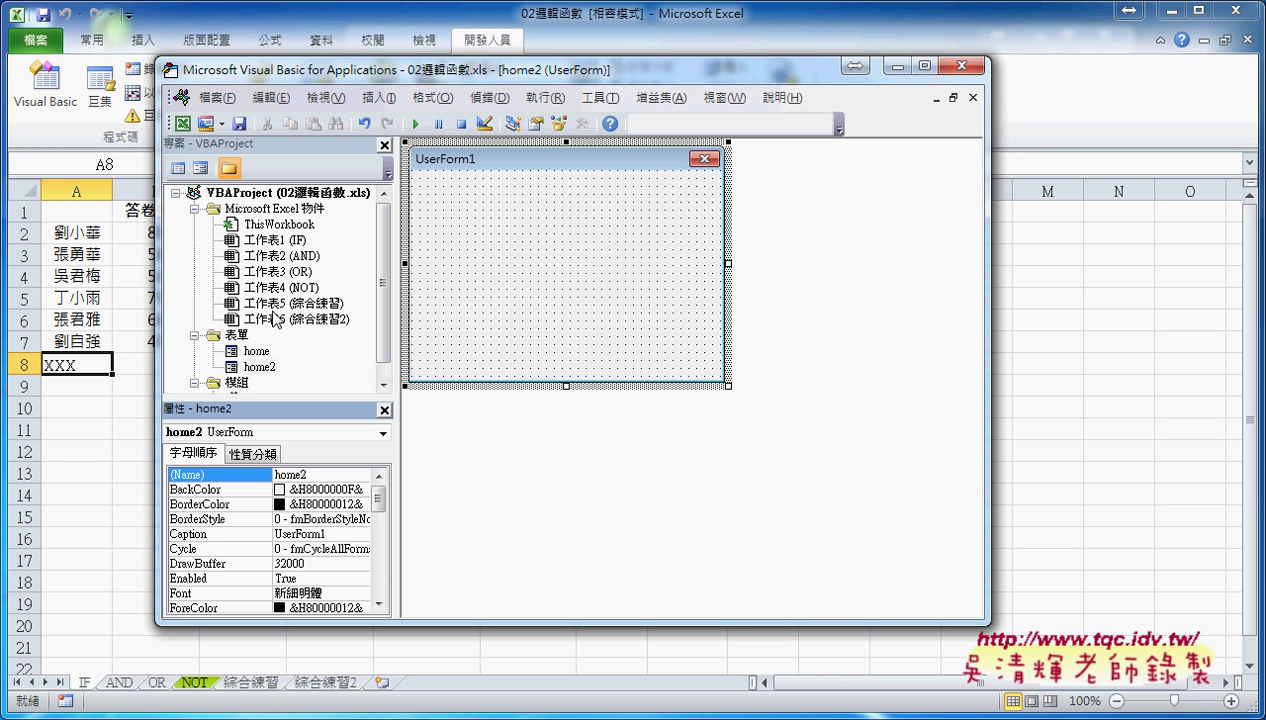
Set the home2 form's Caption to 成績系統, after comparing it with form home.
{"action": "left_click", "coordinate": [262, 354]}
{"action": "double_click", "coordinate": [262, 354]}
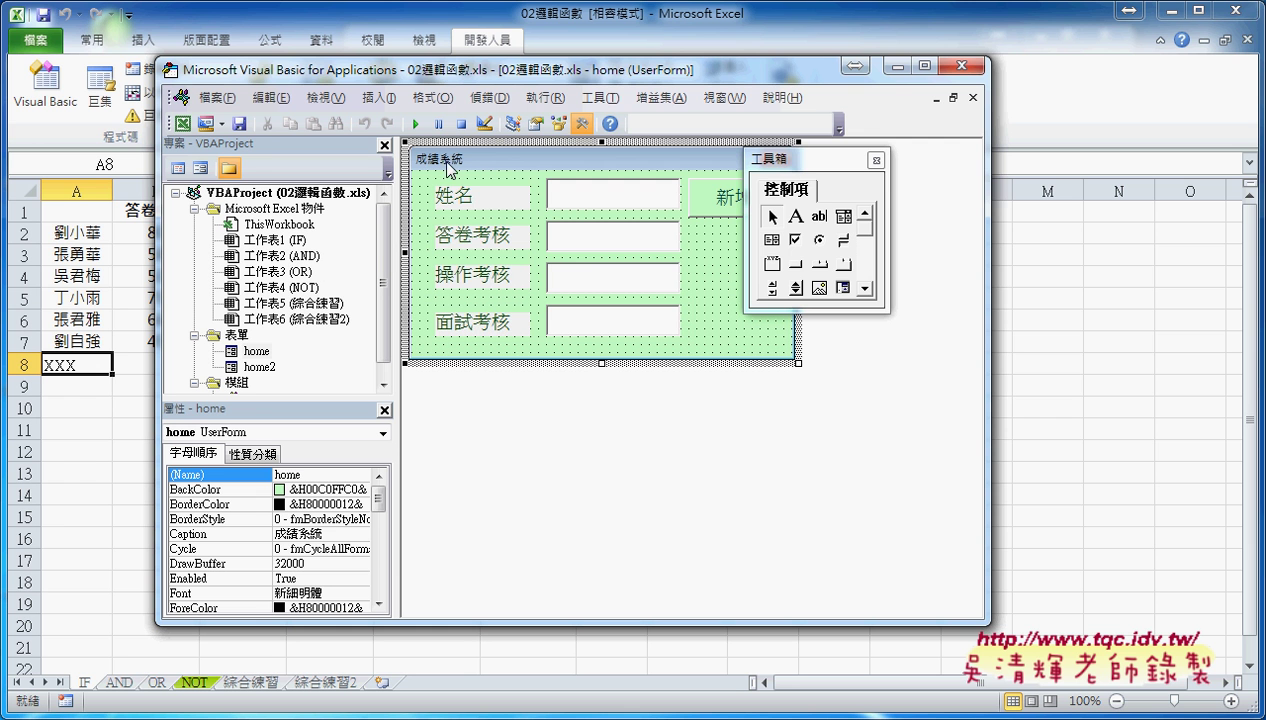
{"action": "double_click", "coordinate": [257, 367]}
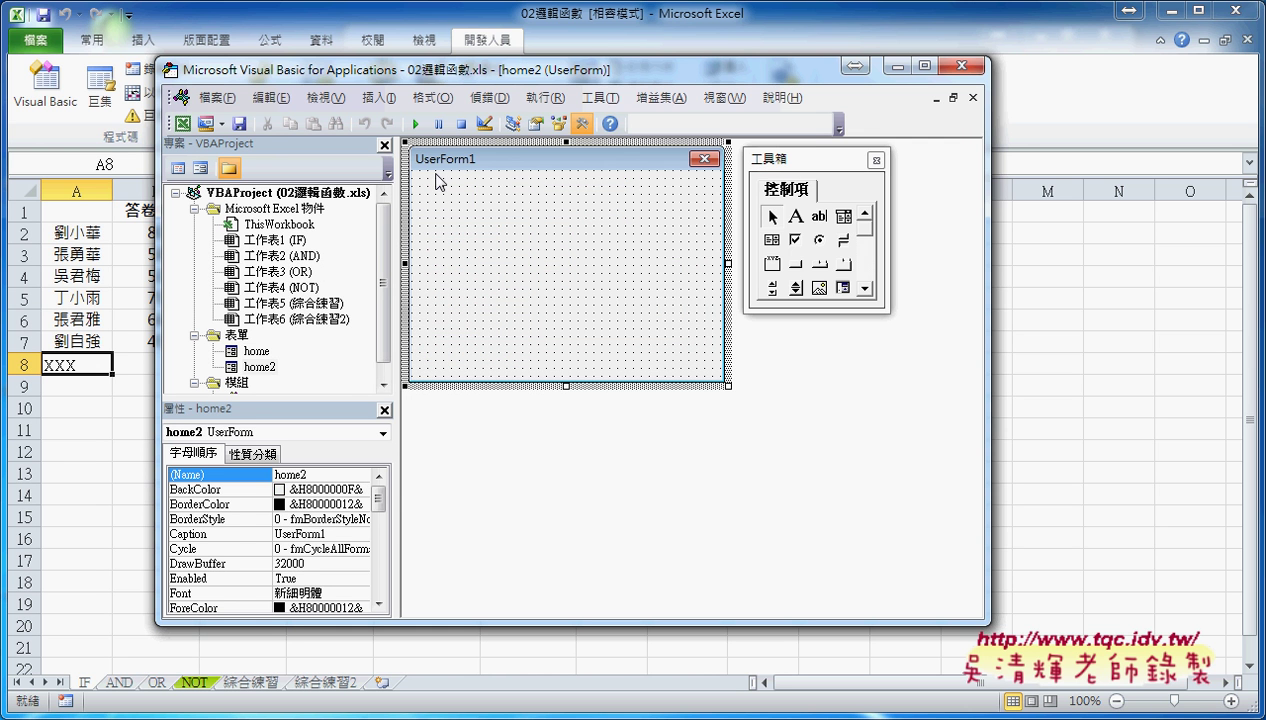
{"action": "left_click", "coordinate": [190, 534]}
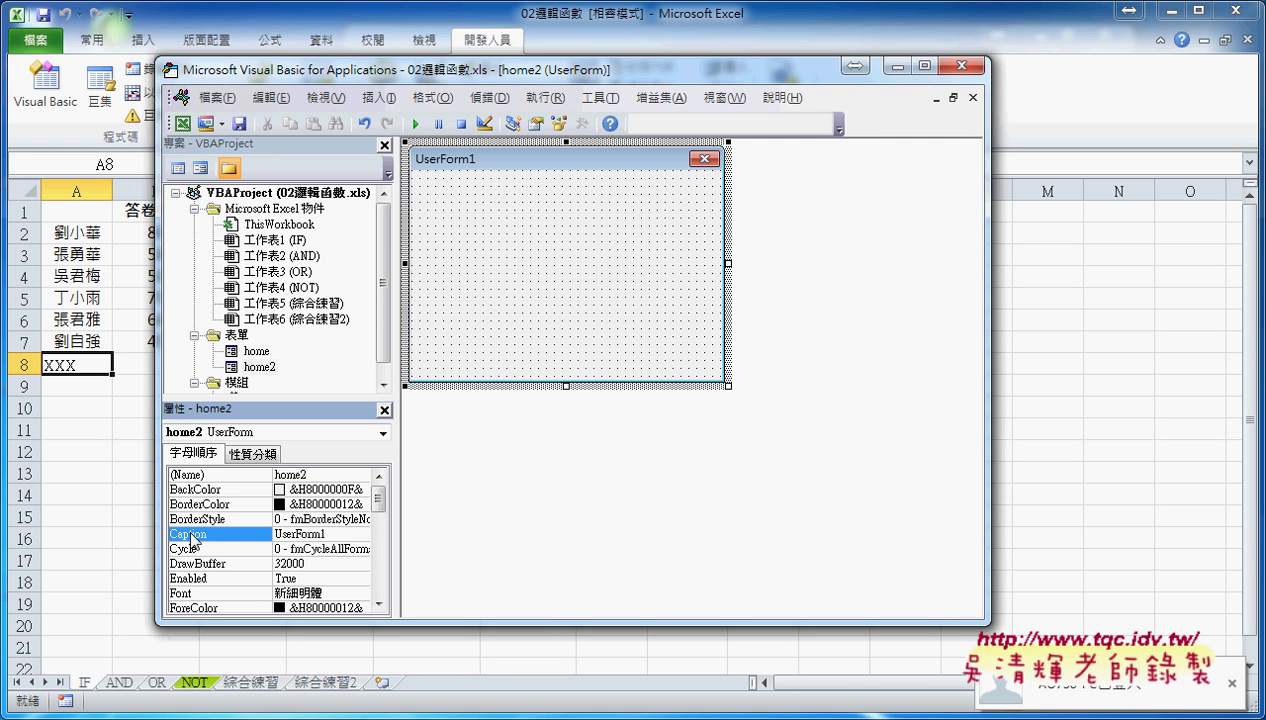
{"action": "double_click", "coordinate": [318, 534]}
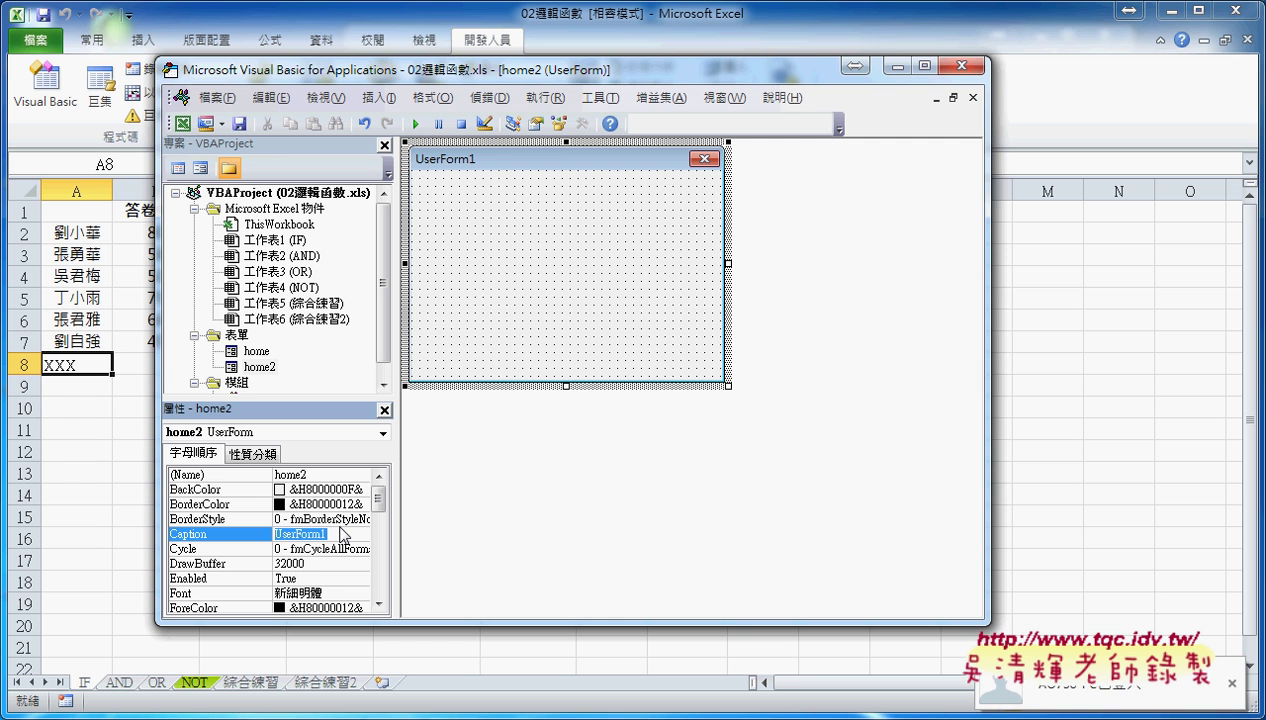
{"action": "type", "text": "成ㄐㄧ"}
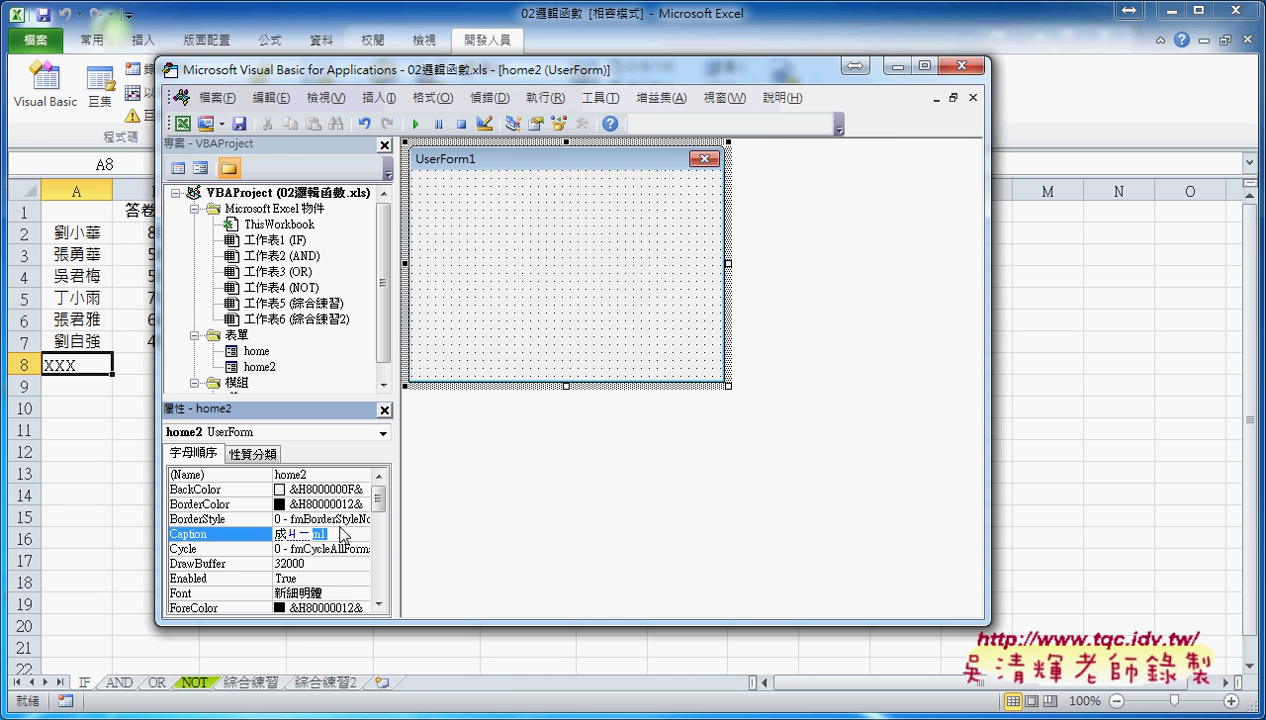
{"action": "type", "text": "績系統"}
{"action": "key", "text": "Return"}
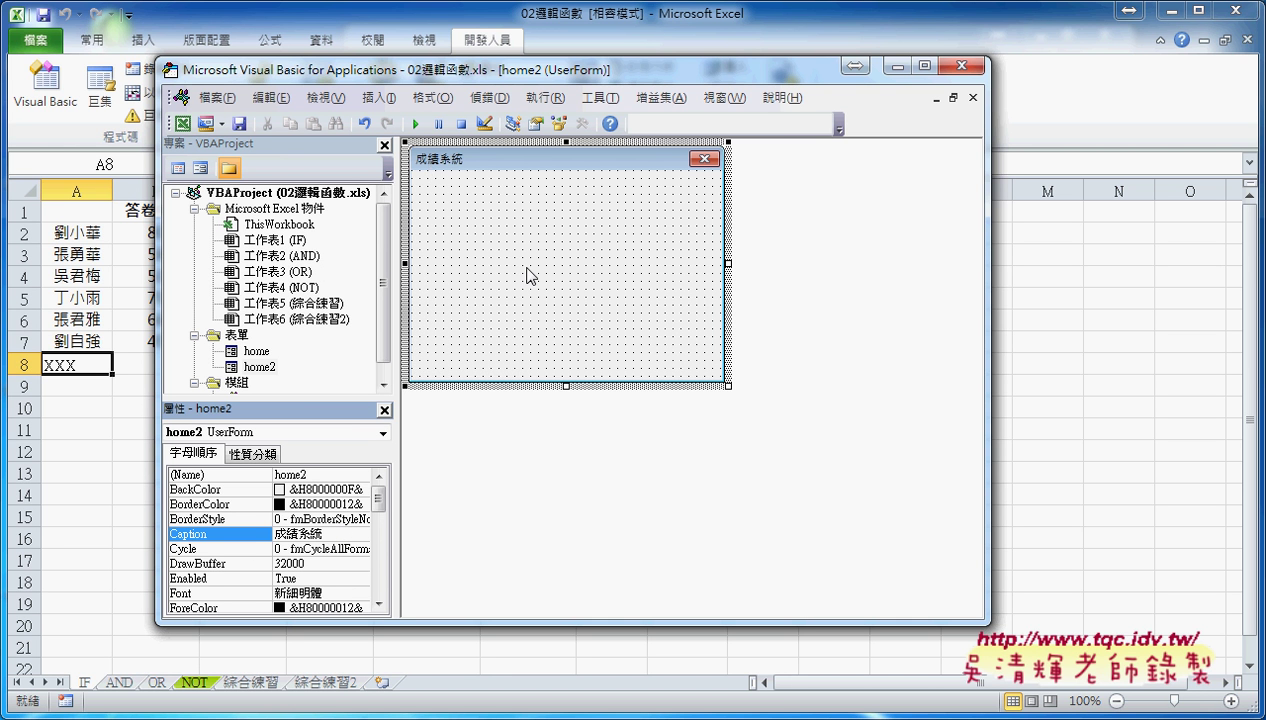
Enlarge the blank home2 form to roughly match the size of form home.
{"action": "double_click", "coordinate": [257, 352]}
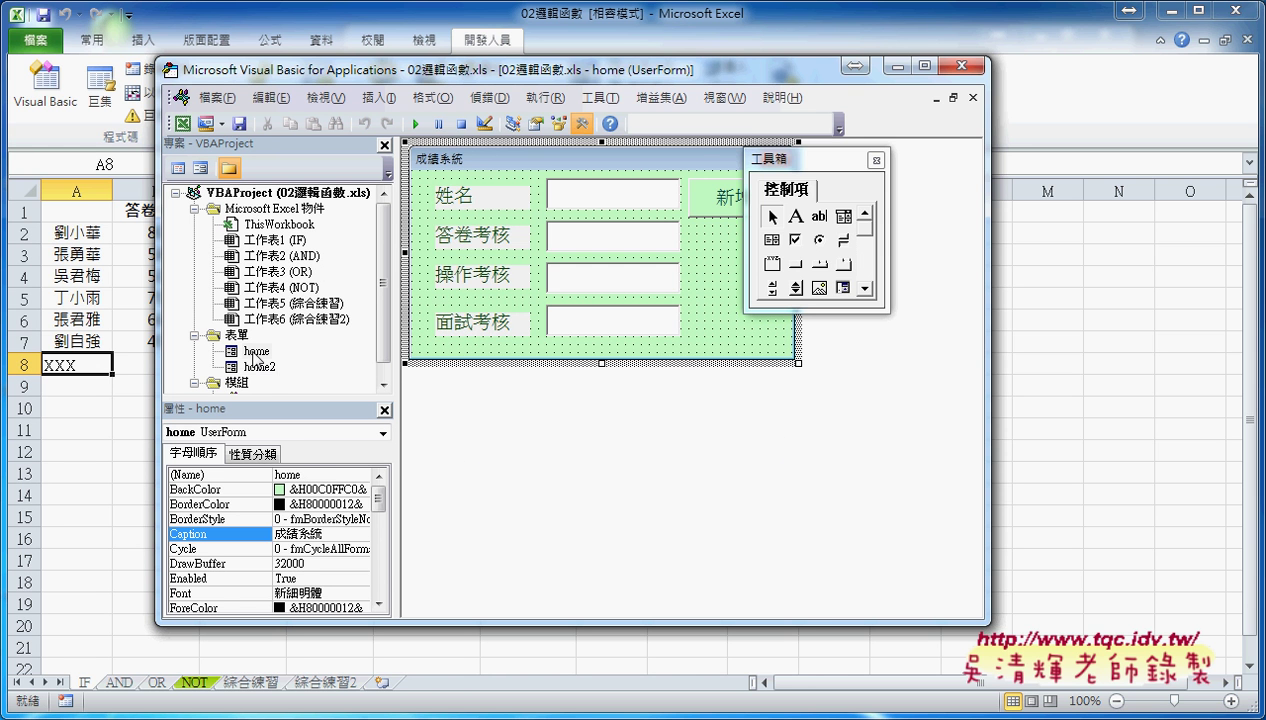
{"action": "double_click", "coordinate": [258, 367]}
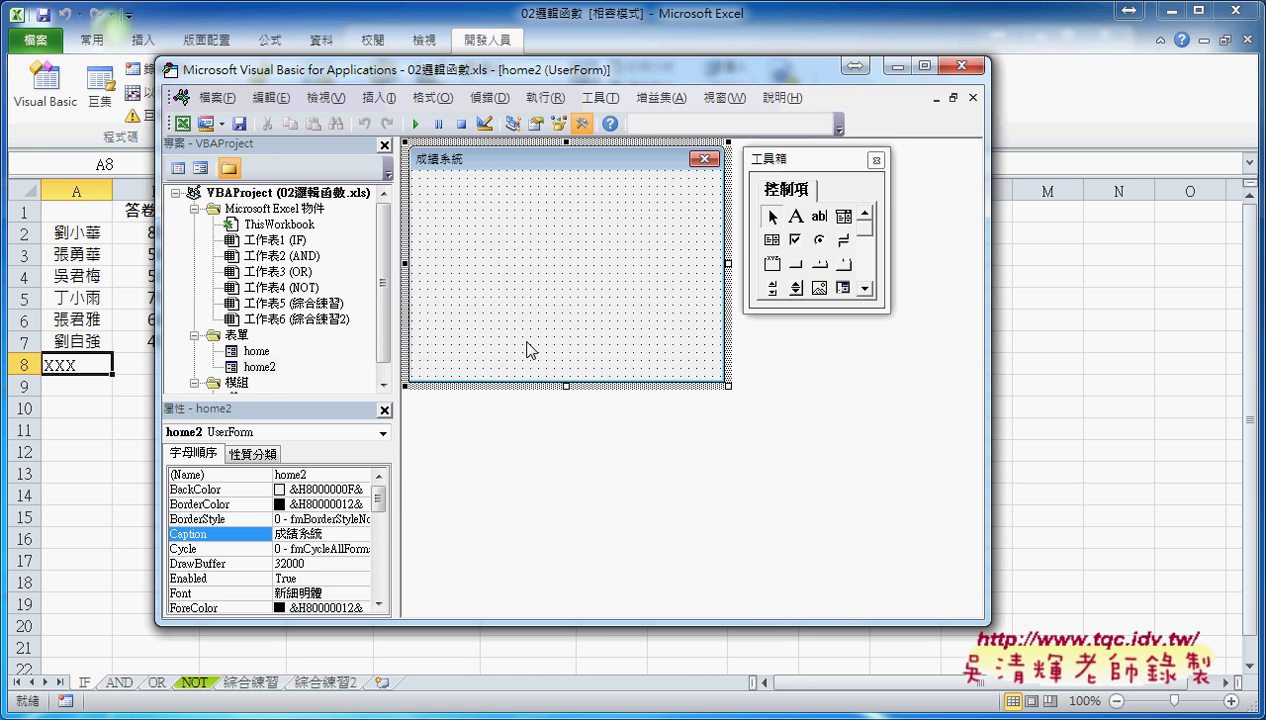
{"action": "mouse_move", "coordinate": [727, 386]}
{"action": "left_mouse_down"}
{"action": "mouse_move", "coordinate": [782, 420]}
{"action": "mouse_move", "coordinate": [788, 394]}
{"action": "left_mouse_up"}
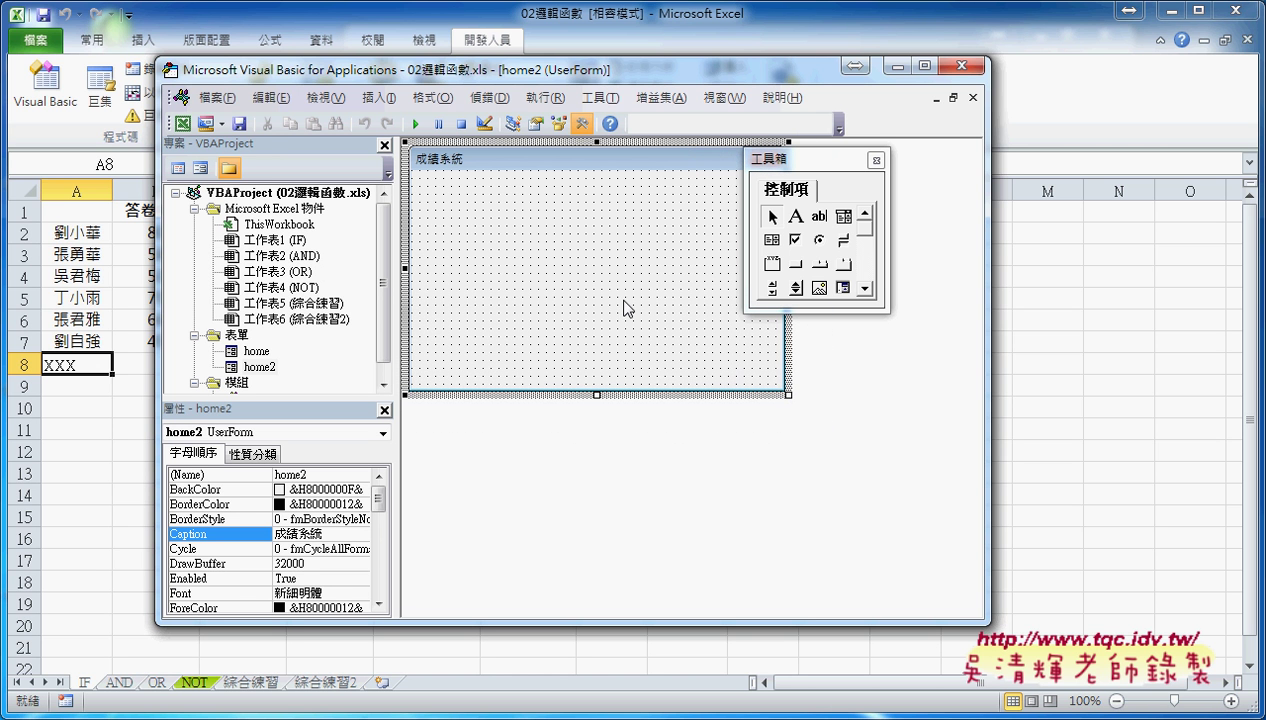
Set home2's BackColor to light green (&H00C0FFC0&) from the 調色盤 palette.
{"action": "left_click", "coordinate": [195, 490]}
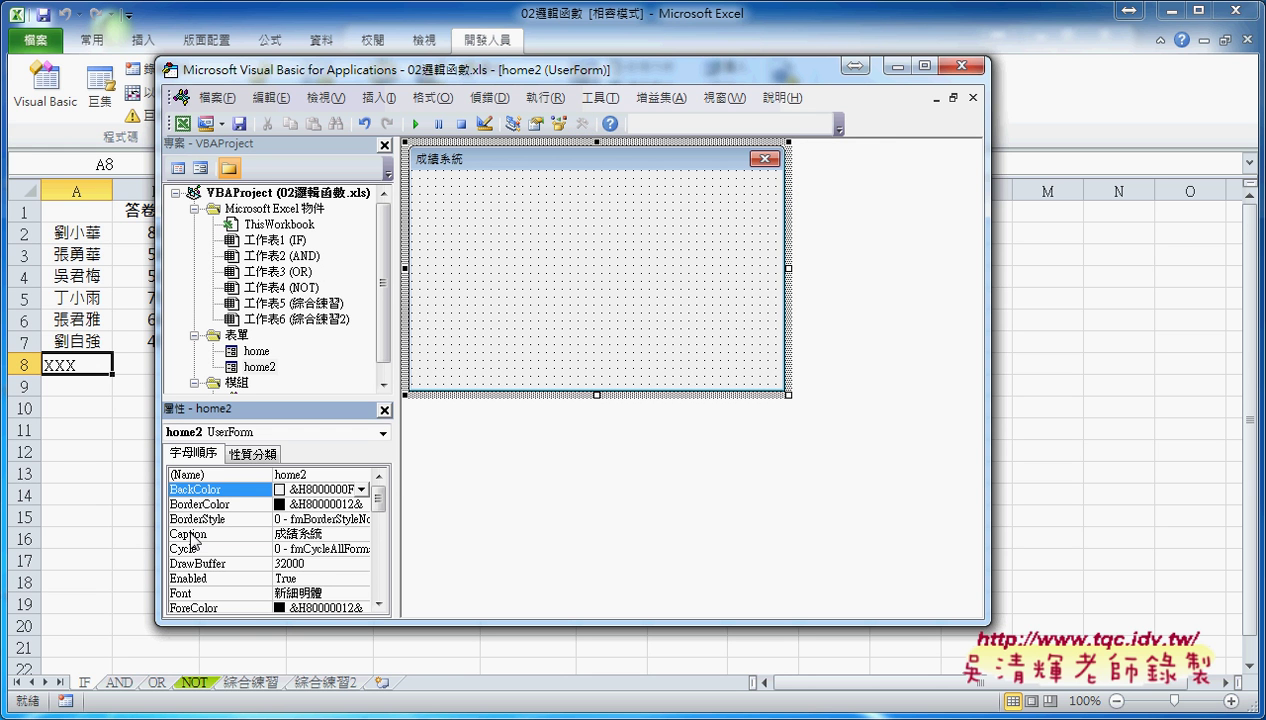
{"action": "left_click", "coordinate": [362, 489]}
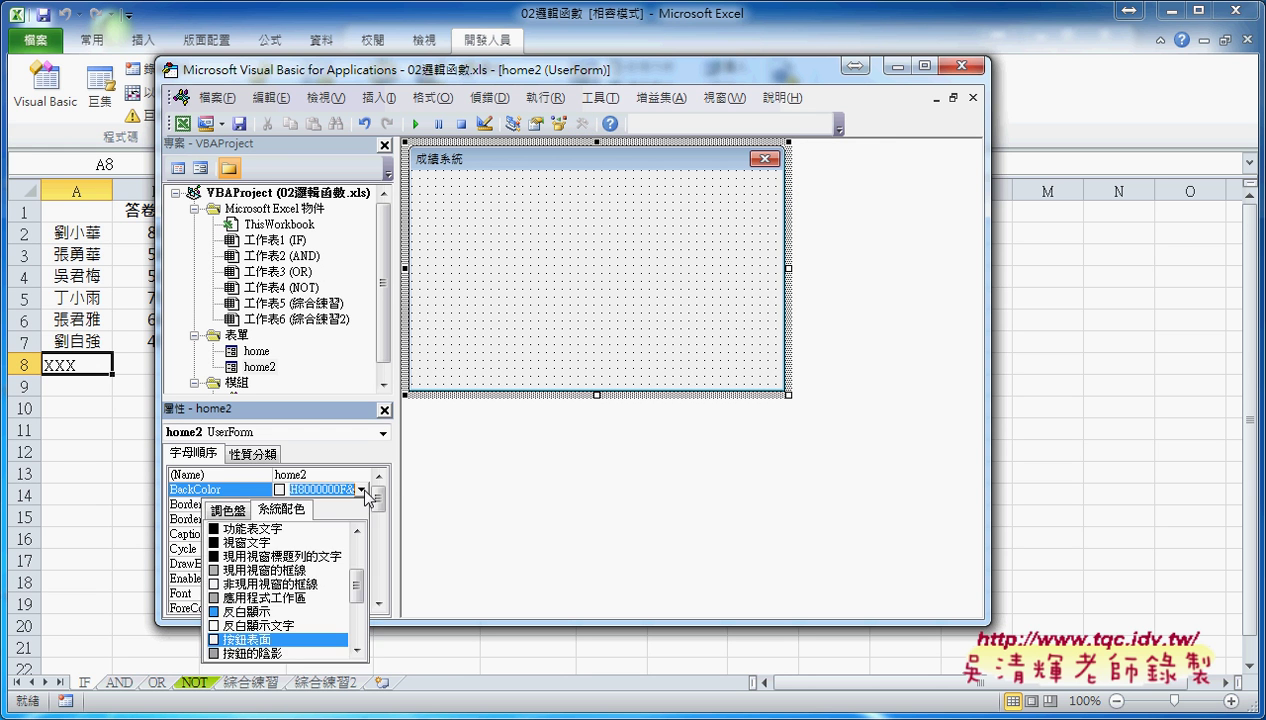
{"action": "left_click", "coordinate": [229, 511]}
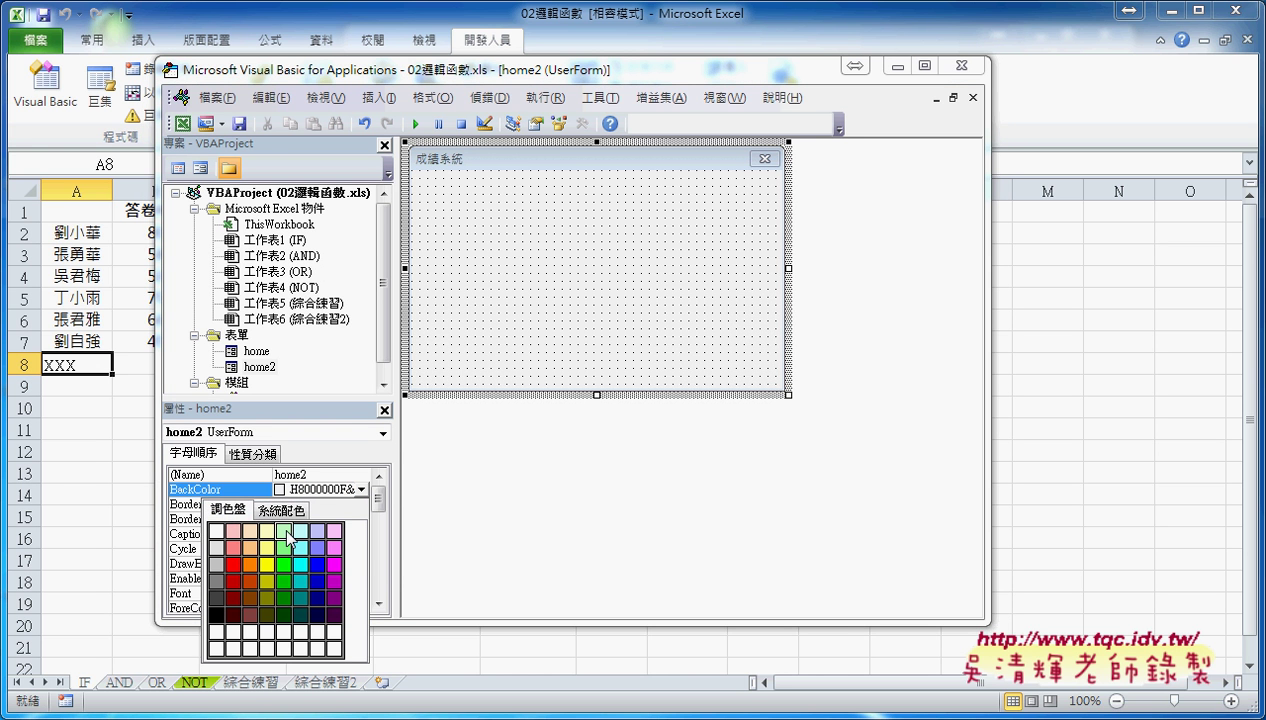
{"action": "left_click", "coordinate": [286, 533]}
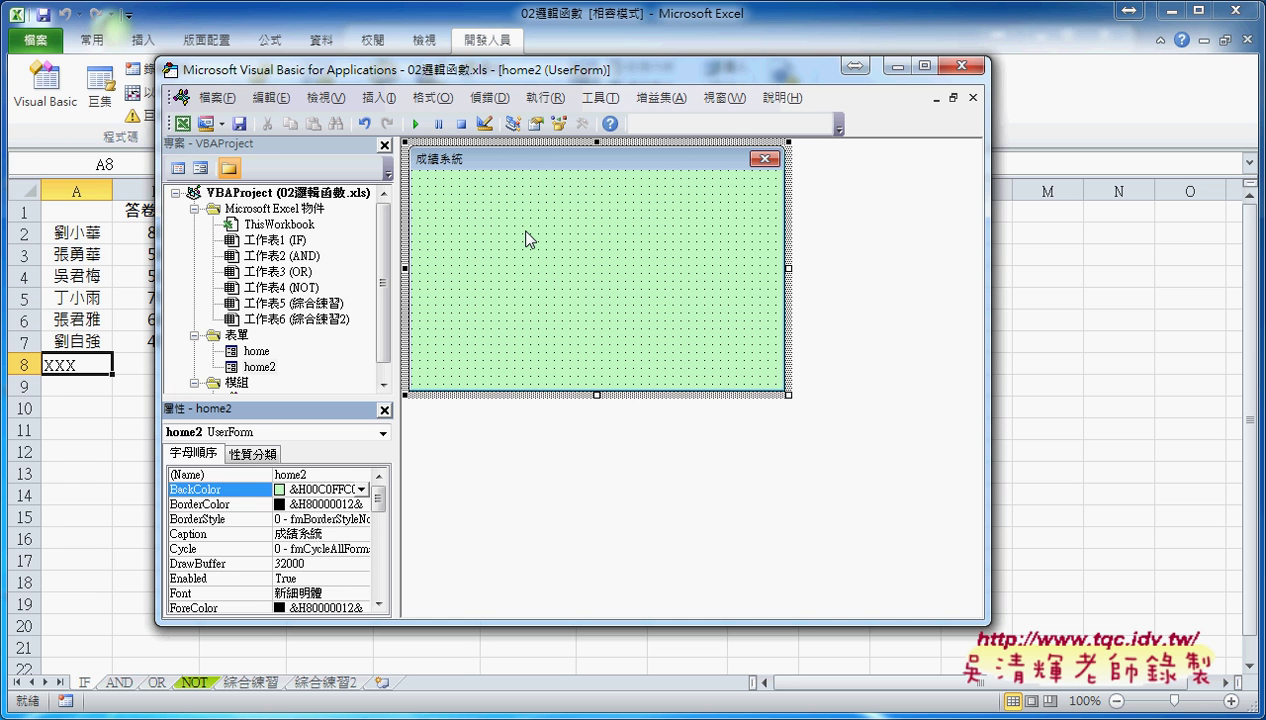
{"action": "left_click", "coordinate": [572, 265]}
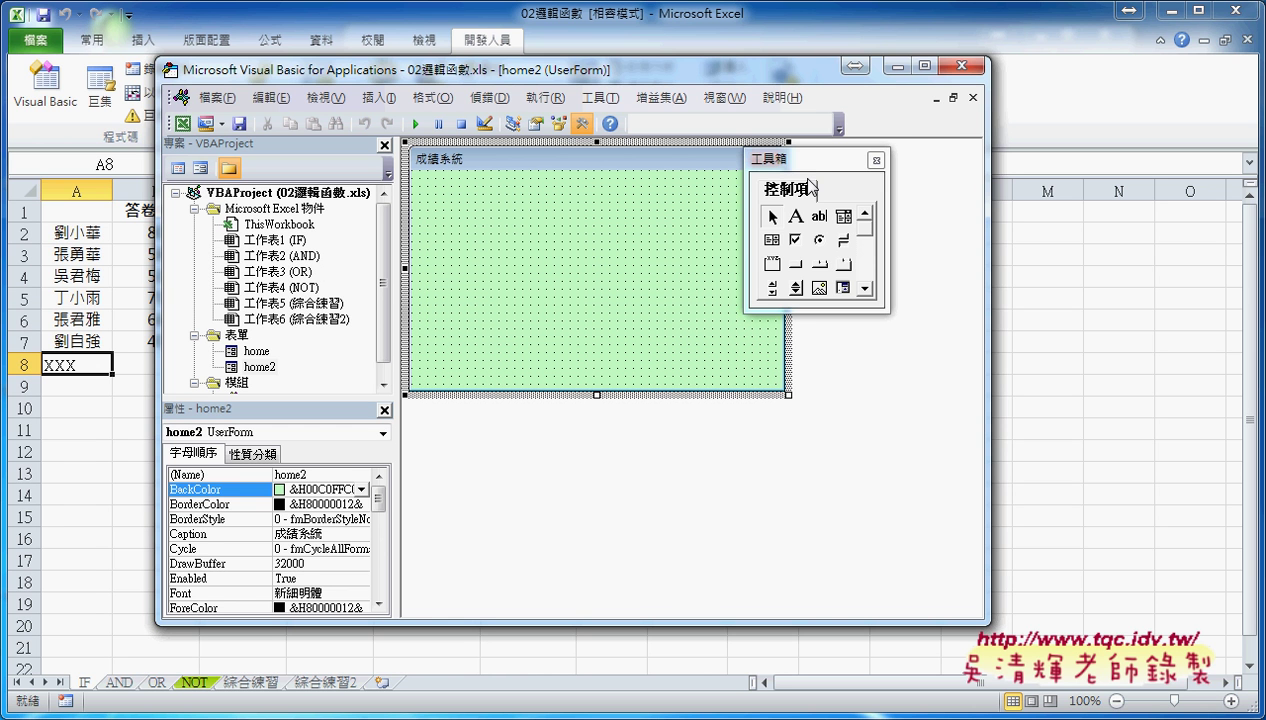
Nudge the Toolbox right and reposition the editor window so Excel's ribbon shows above.
{"action": "left_click_drag", "start_coordinate": [856, 168], "coordinate": [878, 170]}
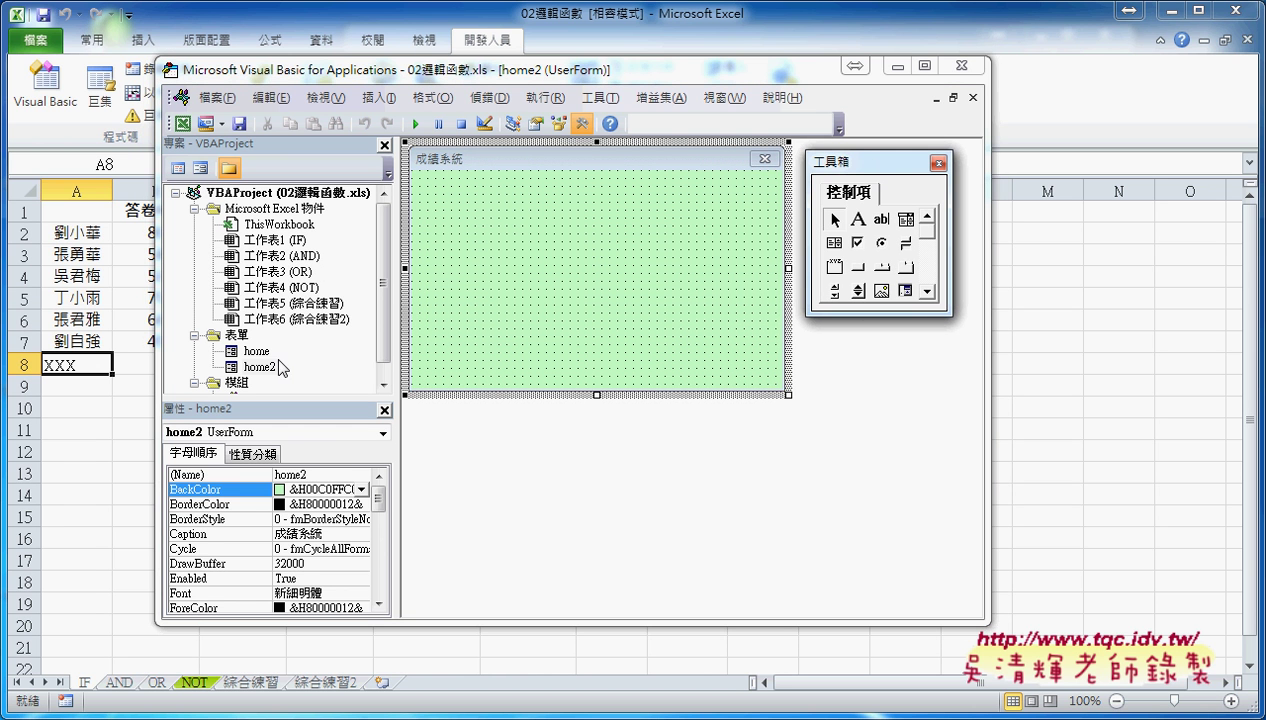
{"action": "left_click_drag", "start_coordinate": [345, 75], "coordinate": [362, 276]}
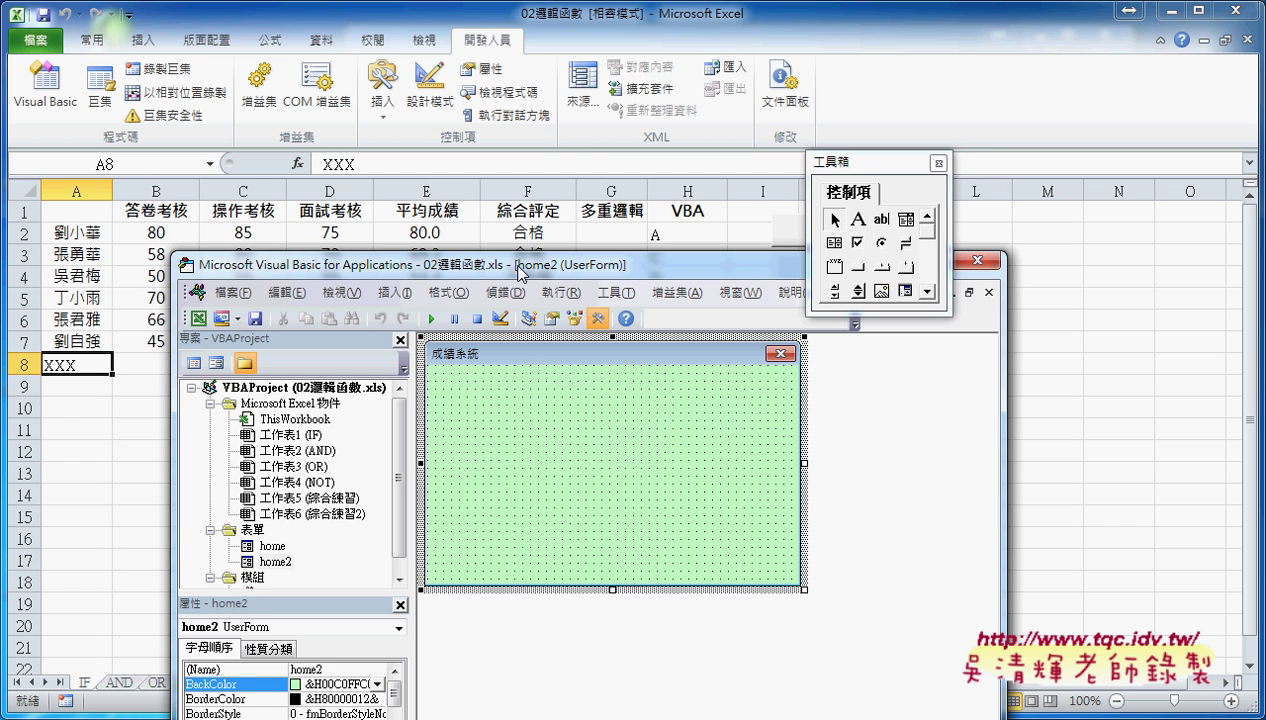
{"action": "left_click_drag", "start_coordinate": [521, 266], "coordinate": [500, 147]}
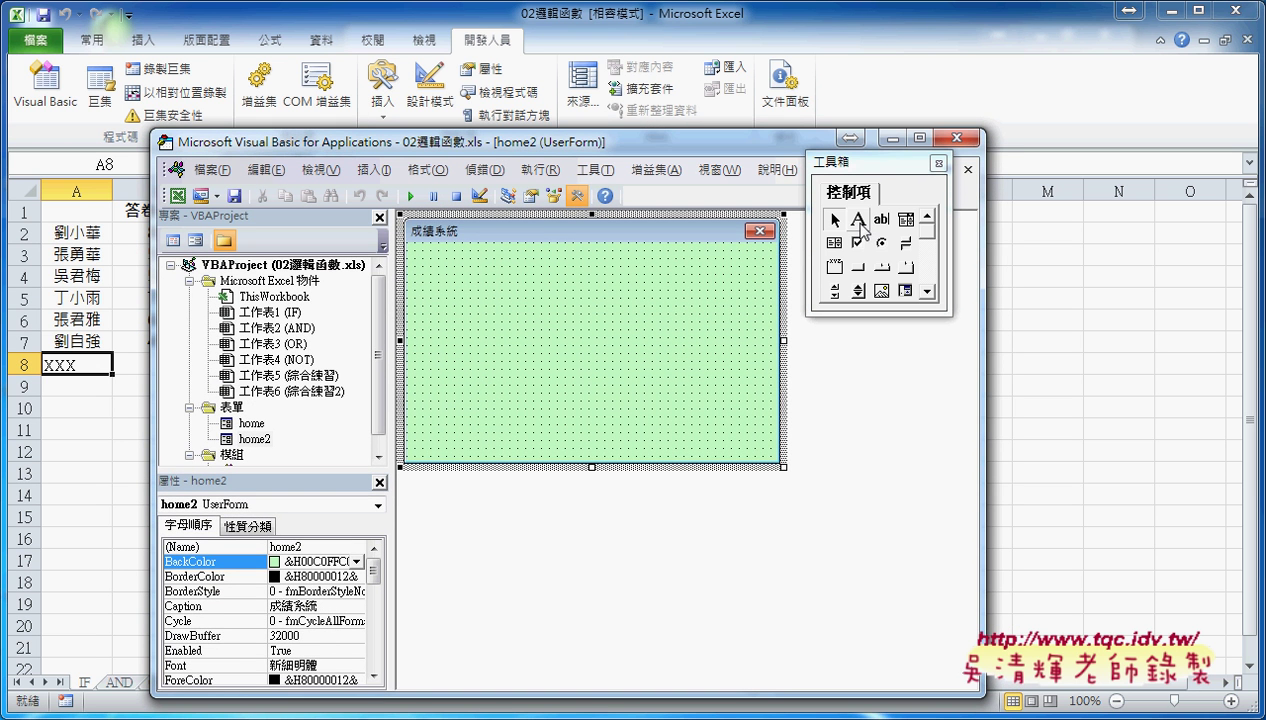
Draw a label at home2's top-left and give it the caption 姓名.
{"action": "left_click", "coordinate": [858, 220]}
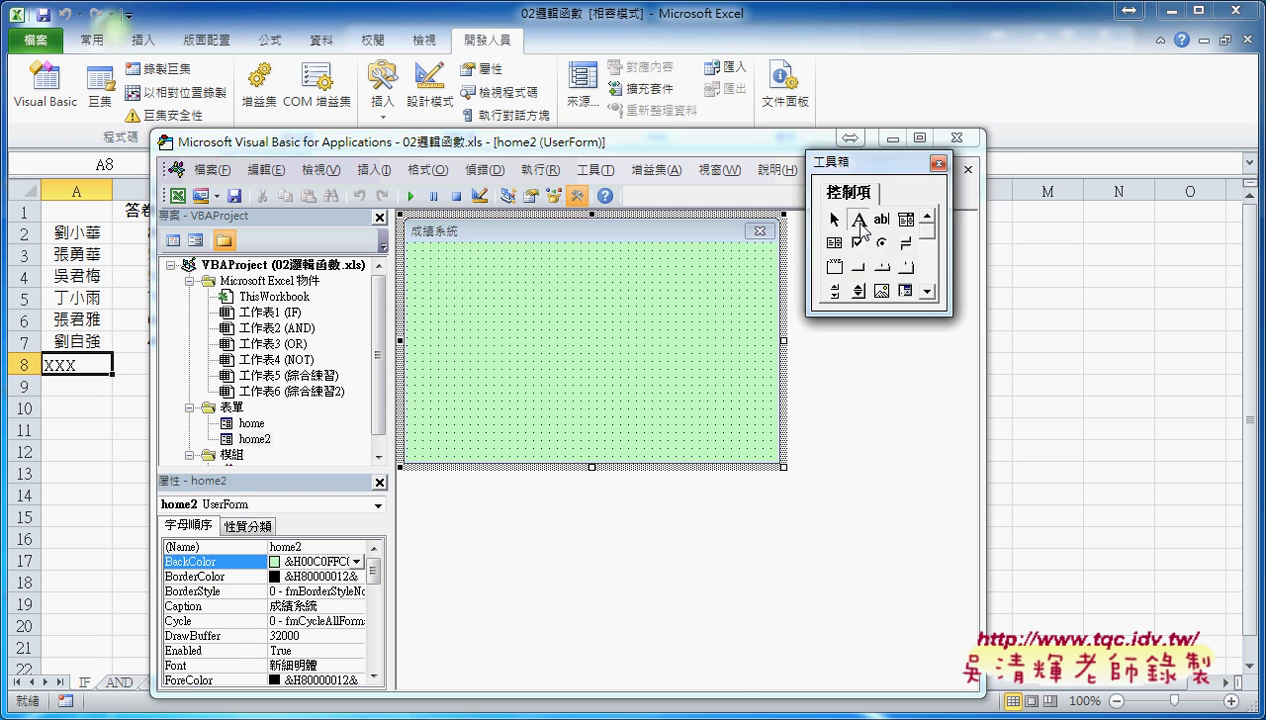
{"action": "left_click_drag", "start_coordinate": [431, 267], "coordinate": [552, 309]}
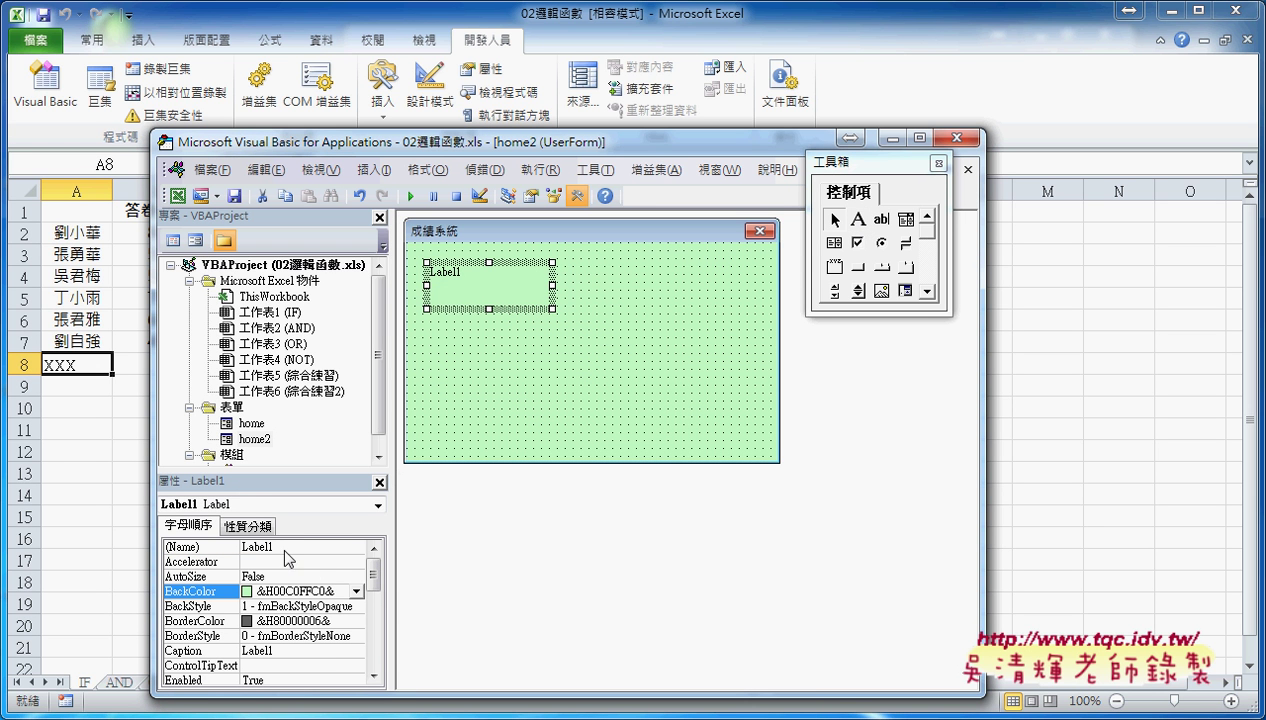
{"action": "left_click", "coordinate": [290, 650]}
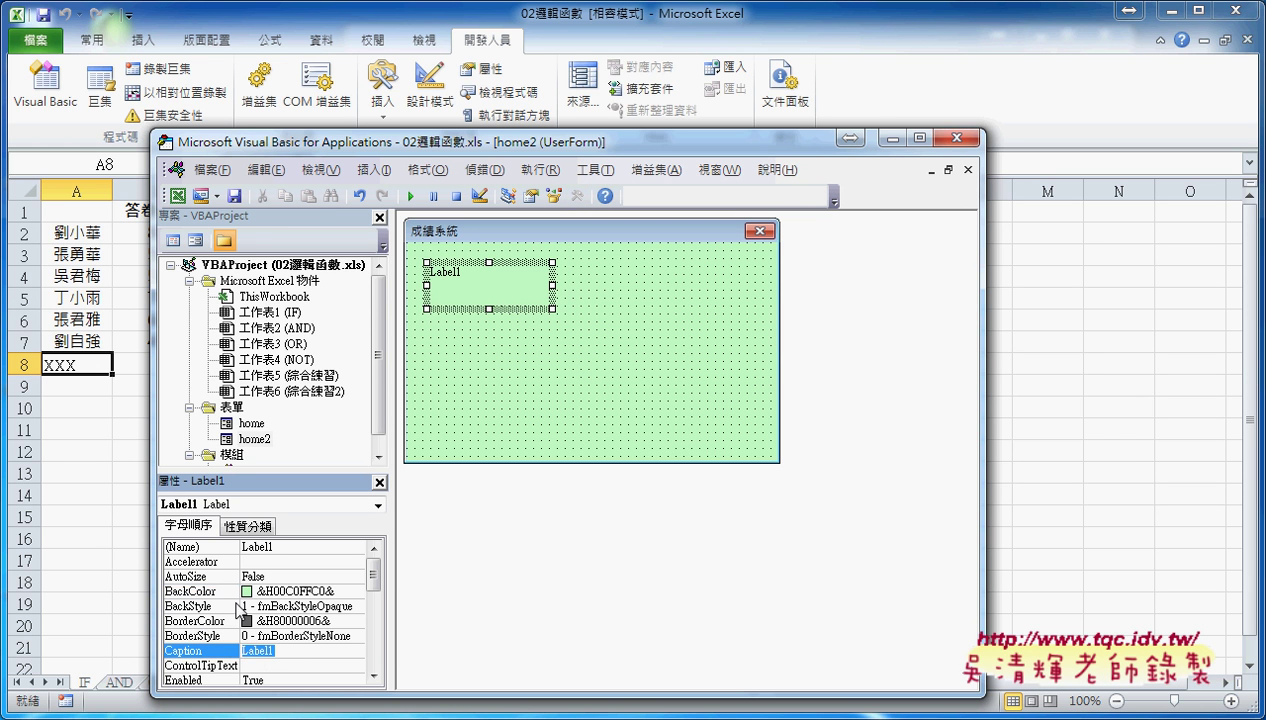
{"action": "type", "text": "ㄒㄧ"}
{"action": "type", "text": "姓"}
{"action": "type", "text": "名"}
{"action": "type", "text": "姓"}
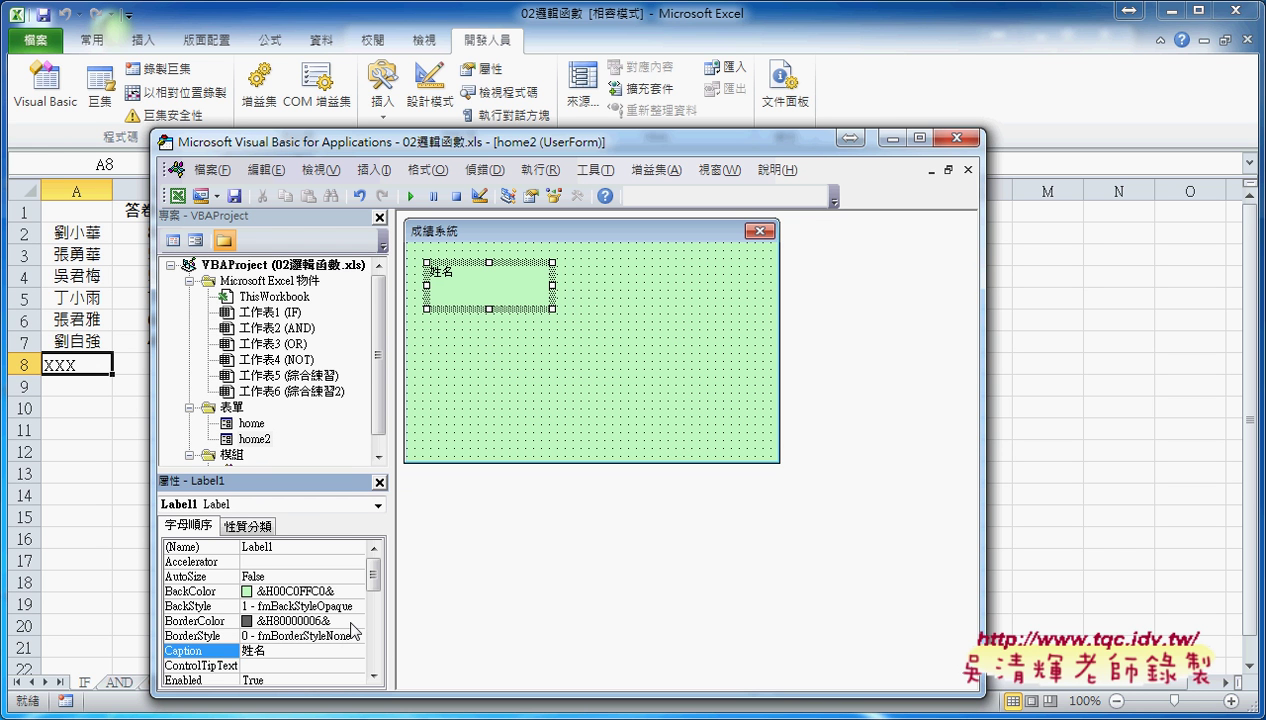
{"action": "left_click_drag", "start_coordinate": [345, 471], "coordinate": [345, 448]}
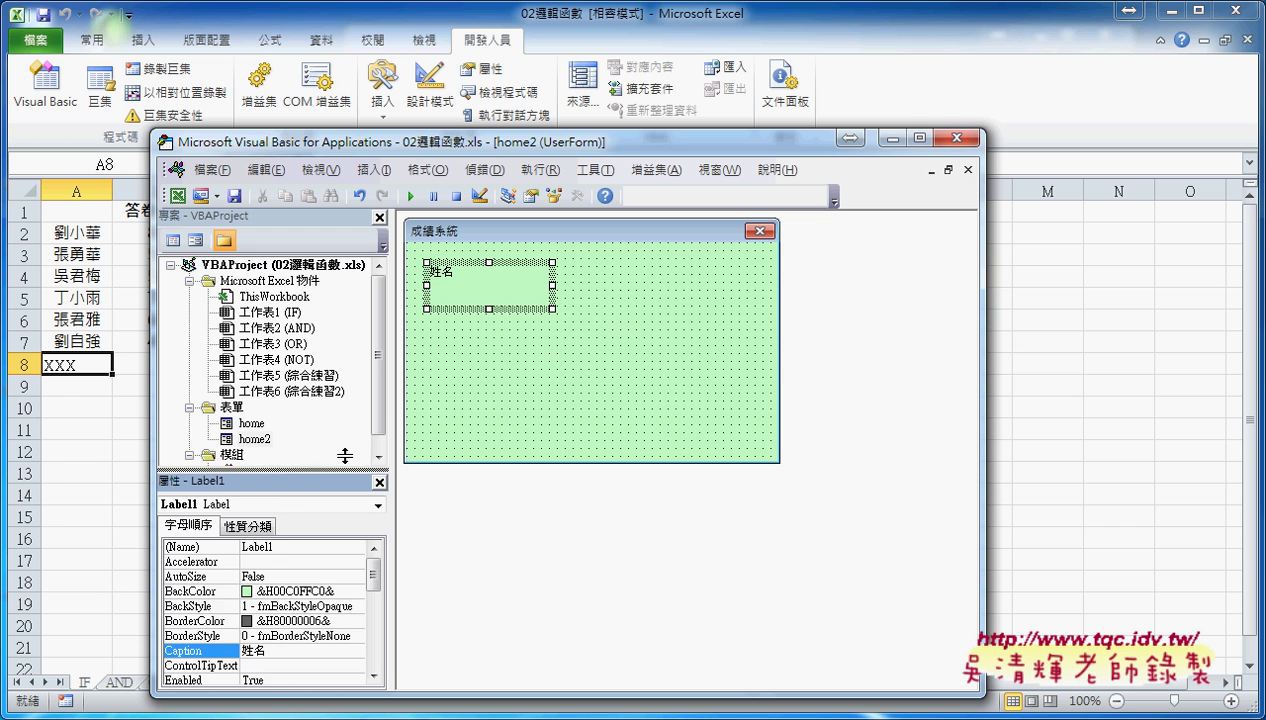
{"action": "scroll", "coordinate": [376, 556], "scroll_direction": "down", "scroll_amount": 1}
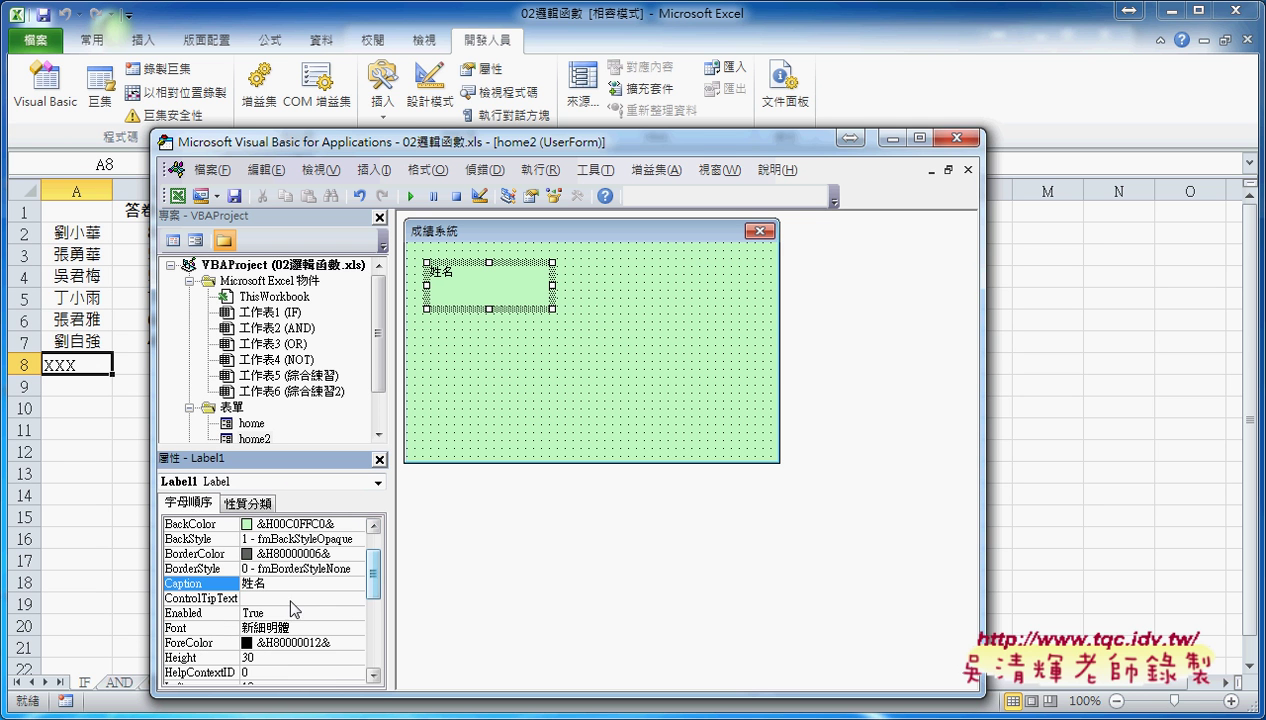
Set the 姓名 label's font to 新細明體, size 20.
{"action": "left_click", "coordinate": [200, 627]}
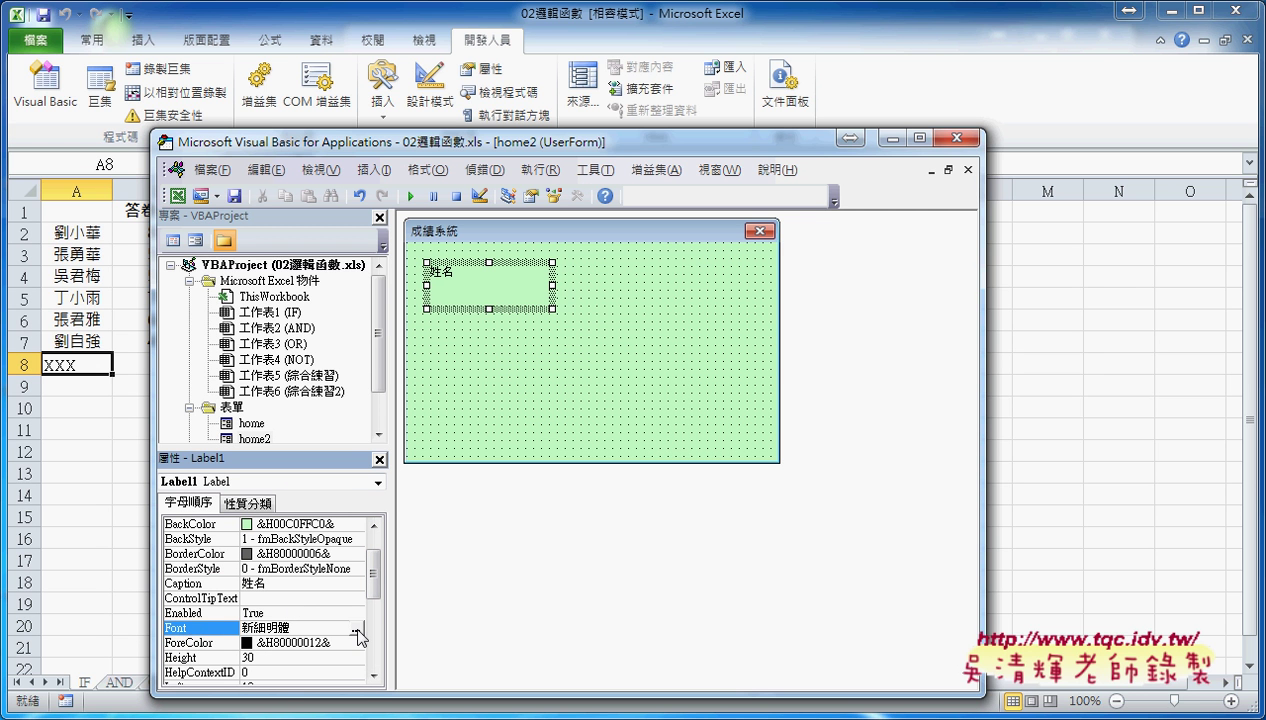
{"action": "left_click", "coordinate": [356, 628]}
{"action": "left_click", "coordinate": [474, 384]}
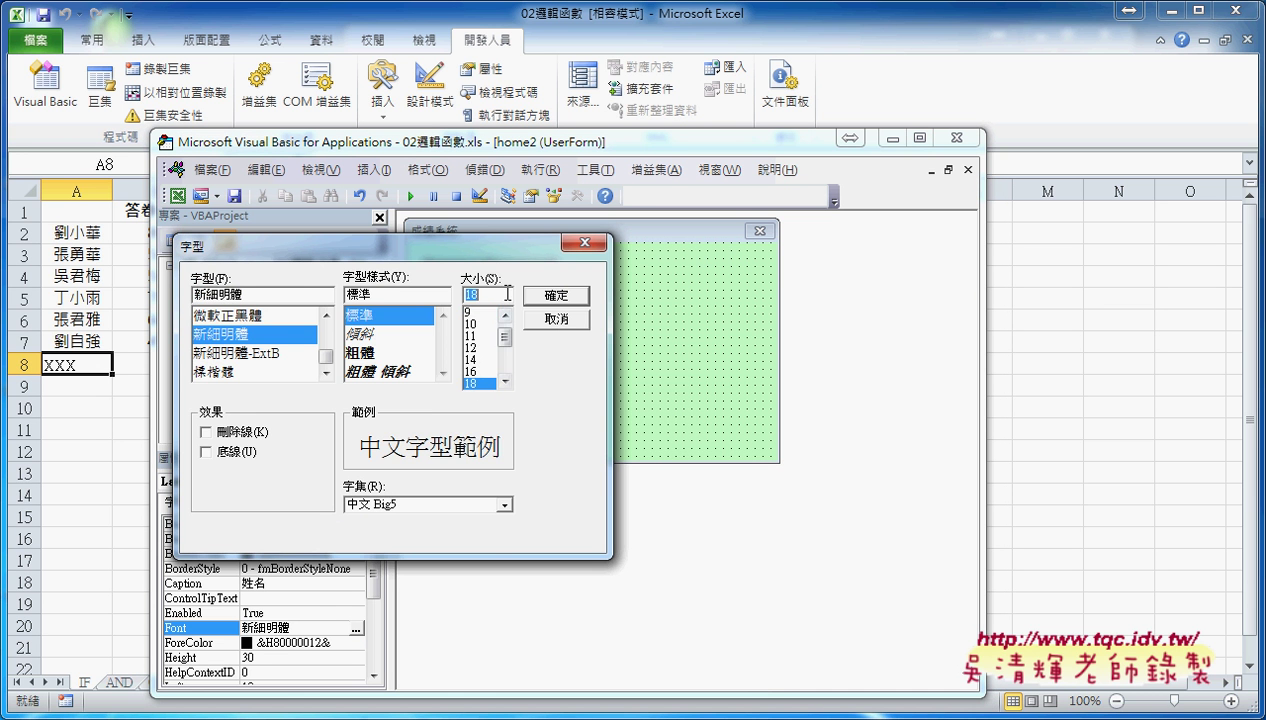
{"action": "left_click_drag", "start_coordinate": [500, 245], "coordinate": [776, 342]}
{"action": "left_click", "coordinate": [780, 476]}
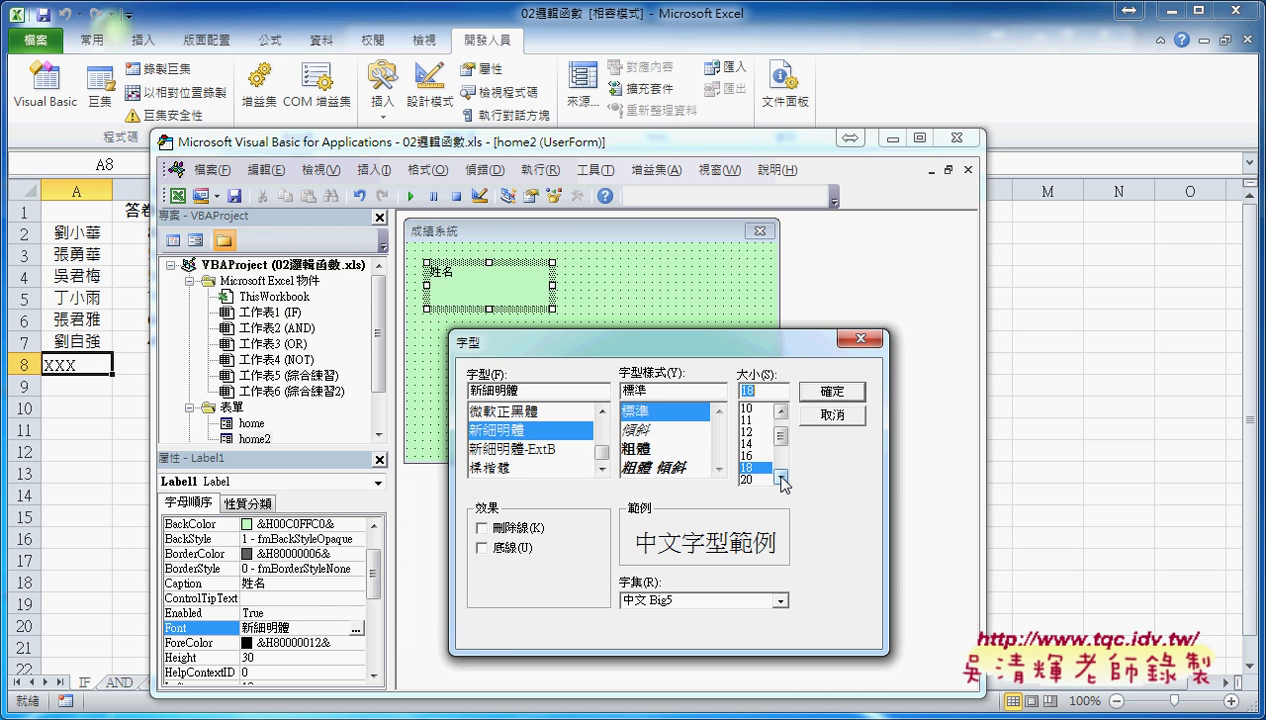
{"action": "left_click", "coordinate": [756, 479]}
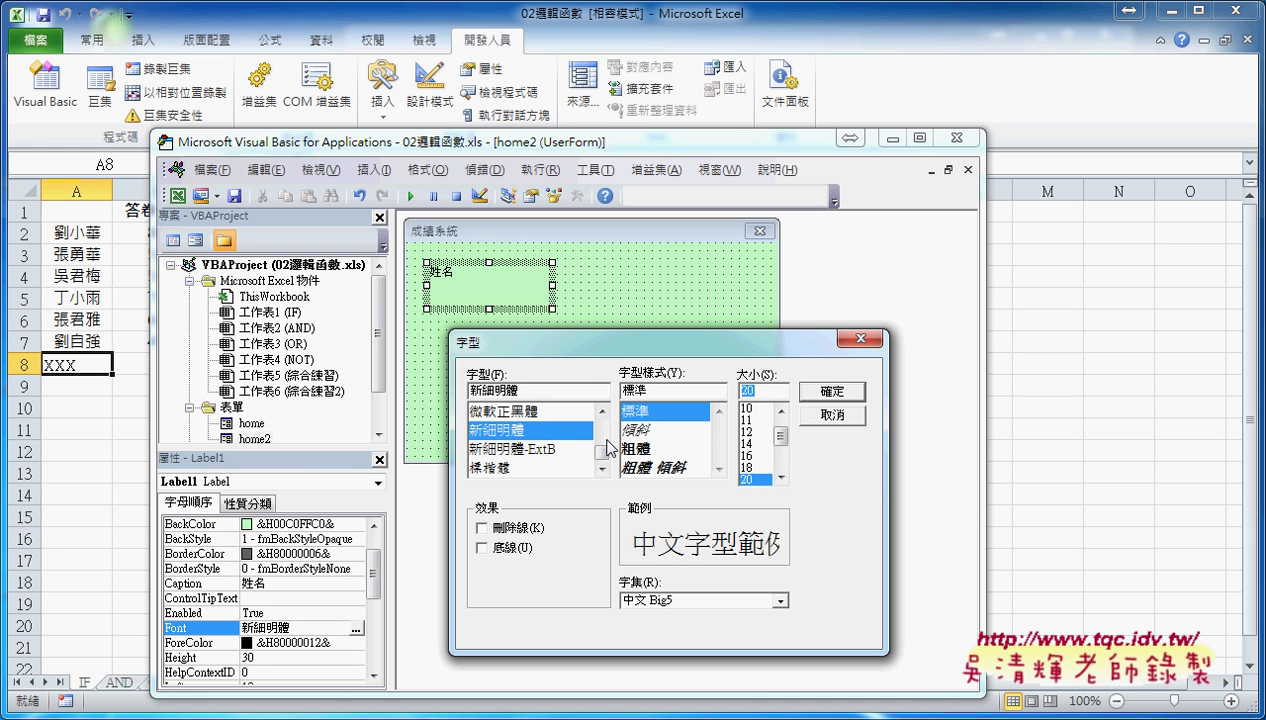
{"action": "left_click", "coordinate": [831, 391]}
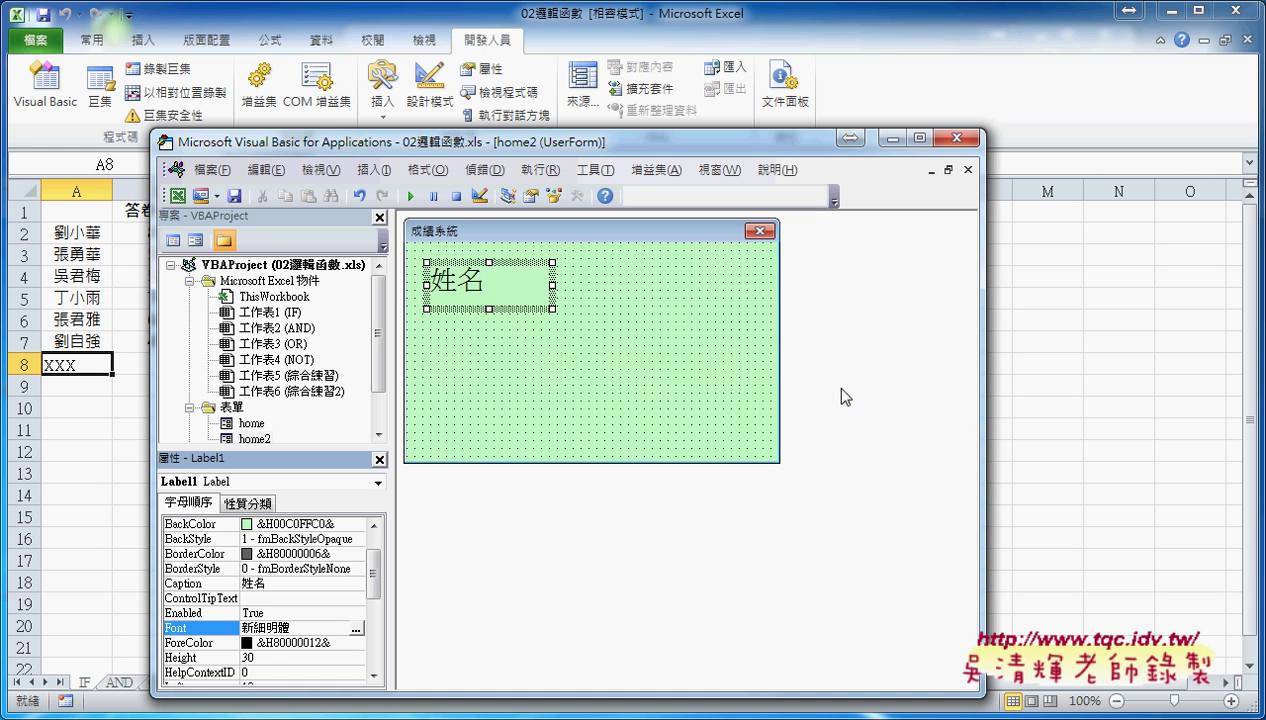
Shorten the 姓名 label slightly by raising its bottom edge.
{"action": "left_click", "coordinate": [489, 291]}
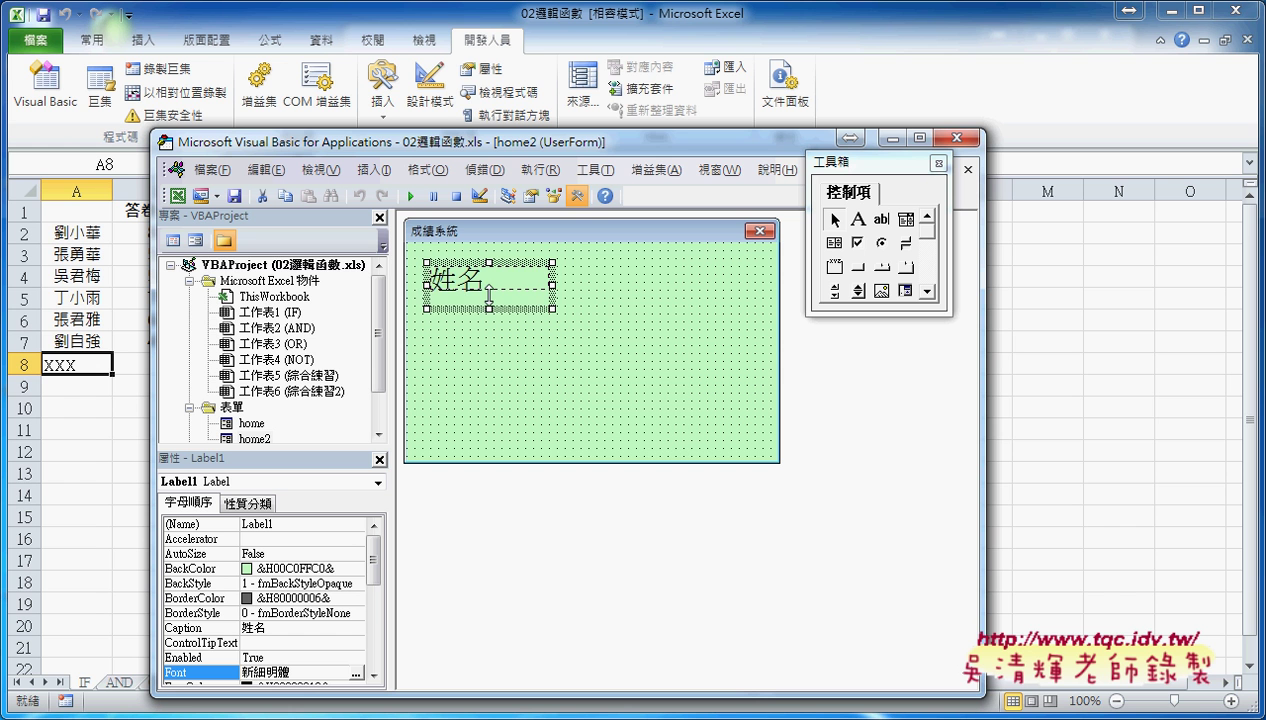
{"action": "left_click_drag", "start_coordinate": [489, 301], "coordinate": [489, 299]}
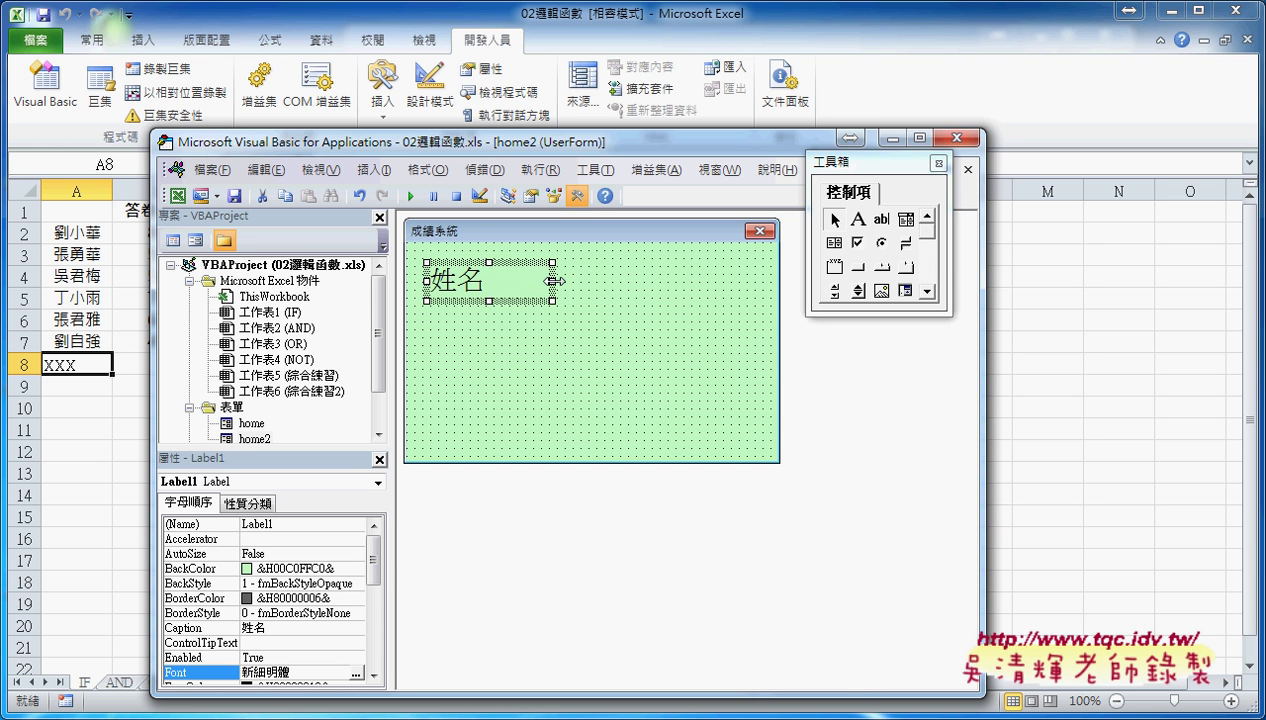